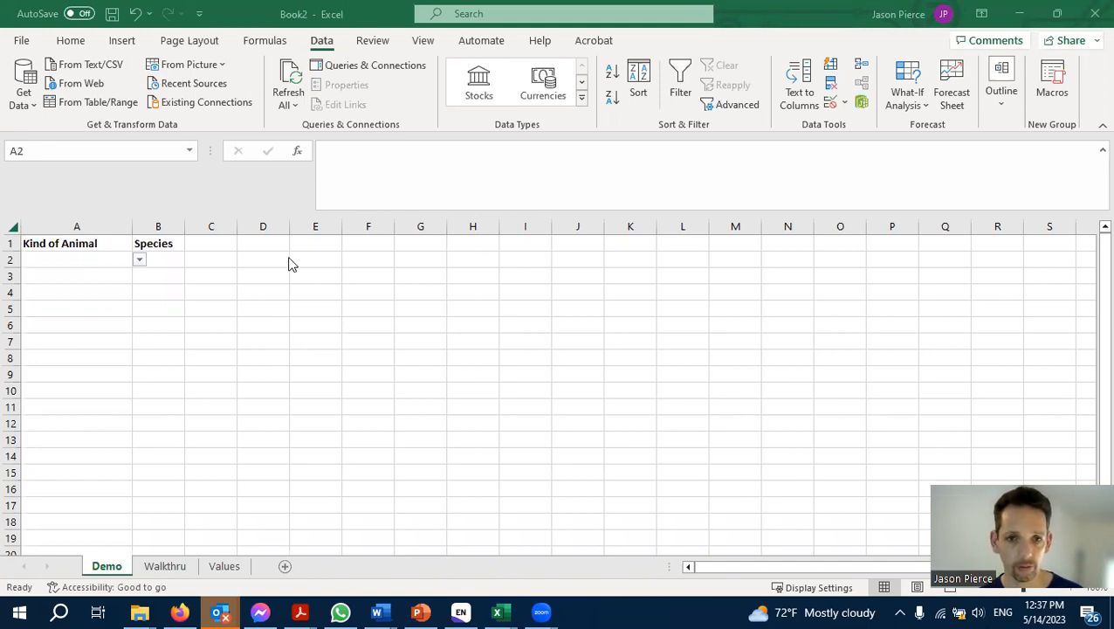
# On the Demo sheet, choose Pets as the kind of animal in A2 and Dog as the species in B2.
pyautogui.click(92, 256)
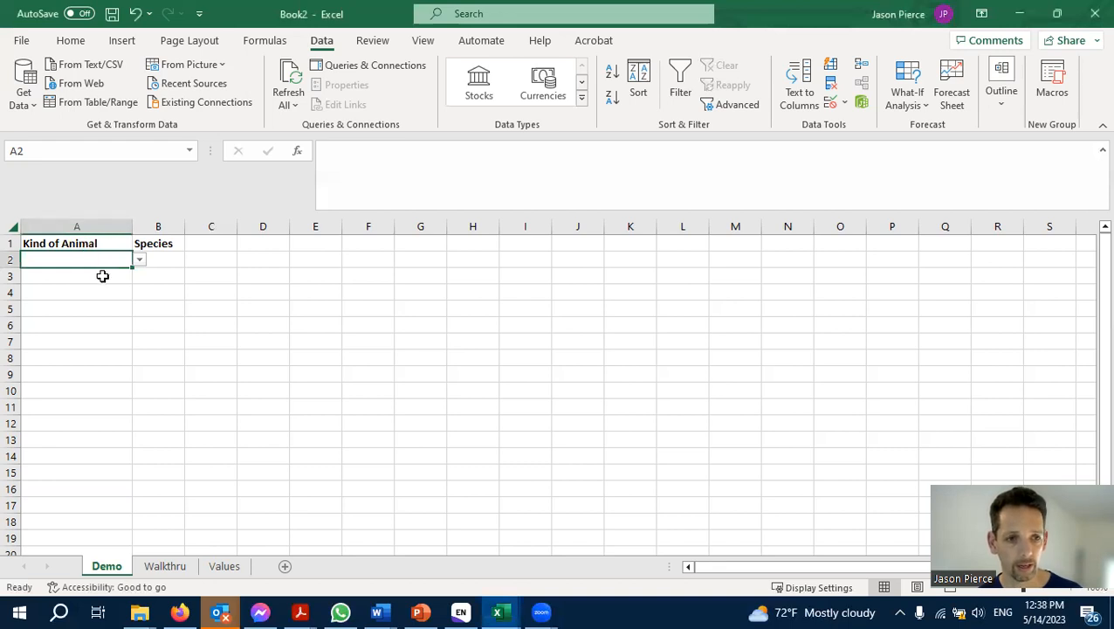
pyautogui.click(139, 259)
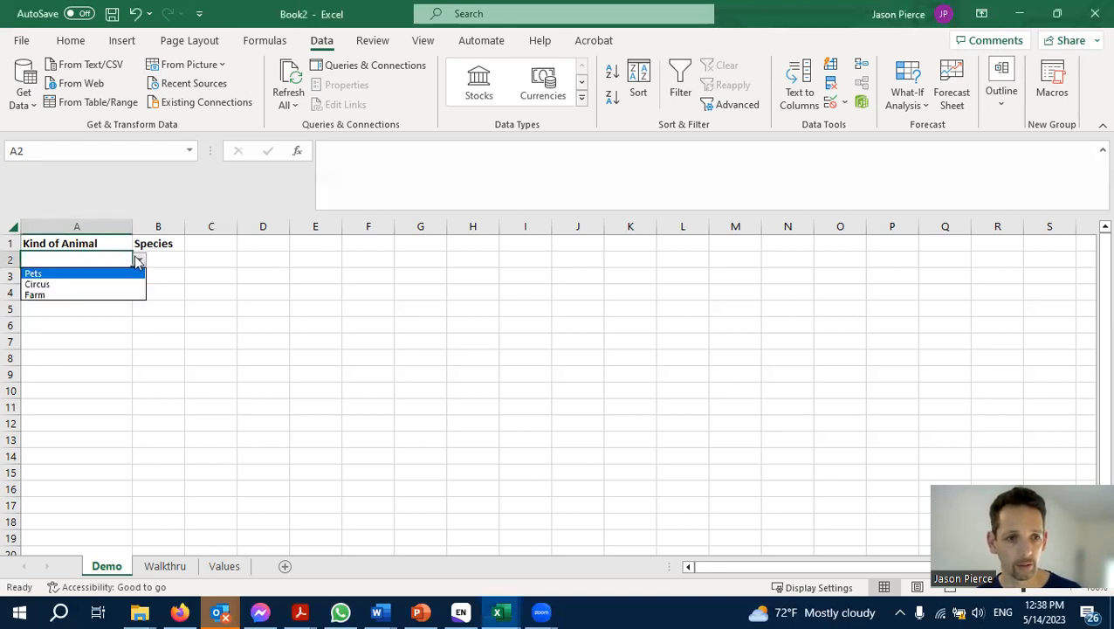
pyautogui.click(80, 275)
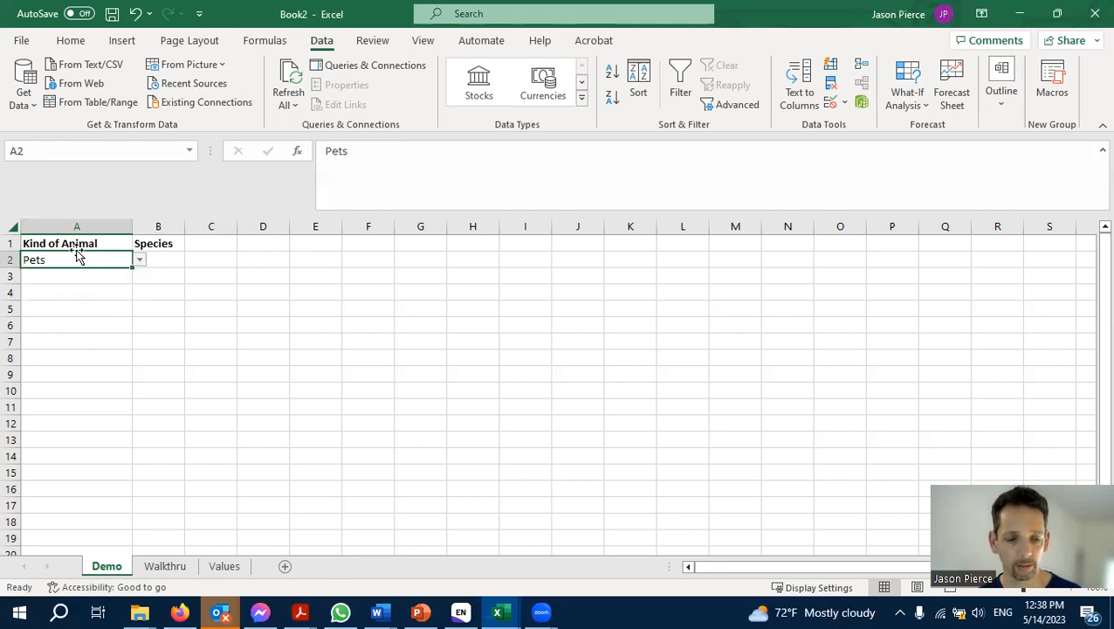
pyautogui.click(153, 261)
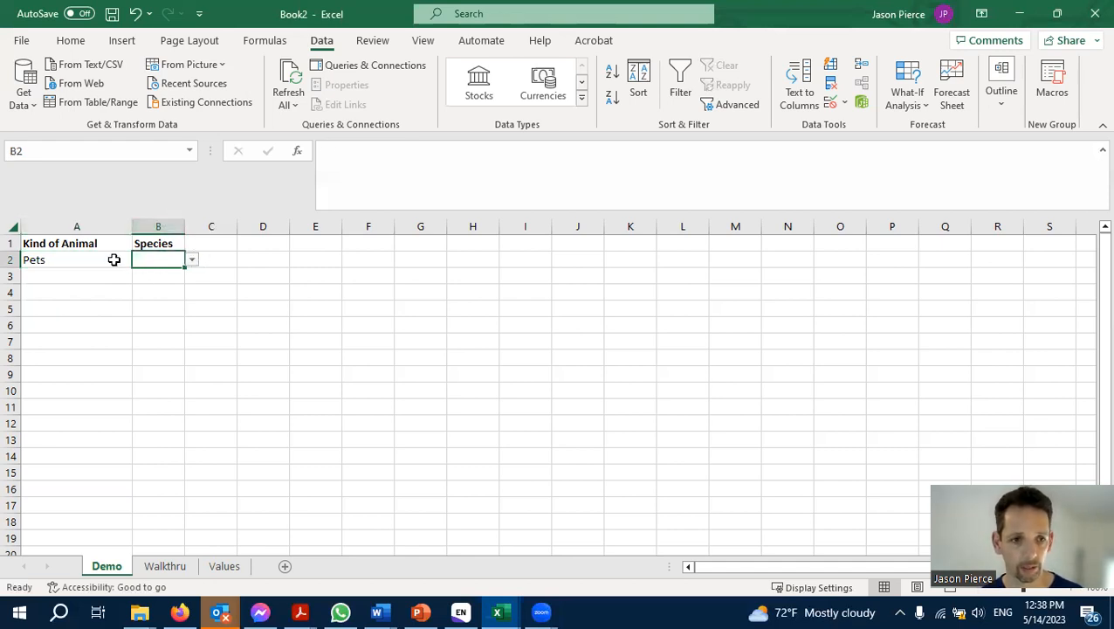
pyautogui.click(190, 260)
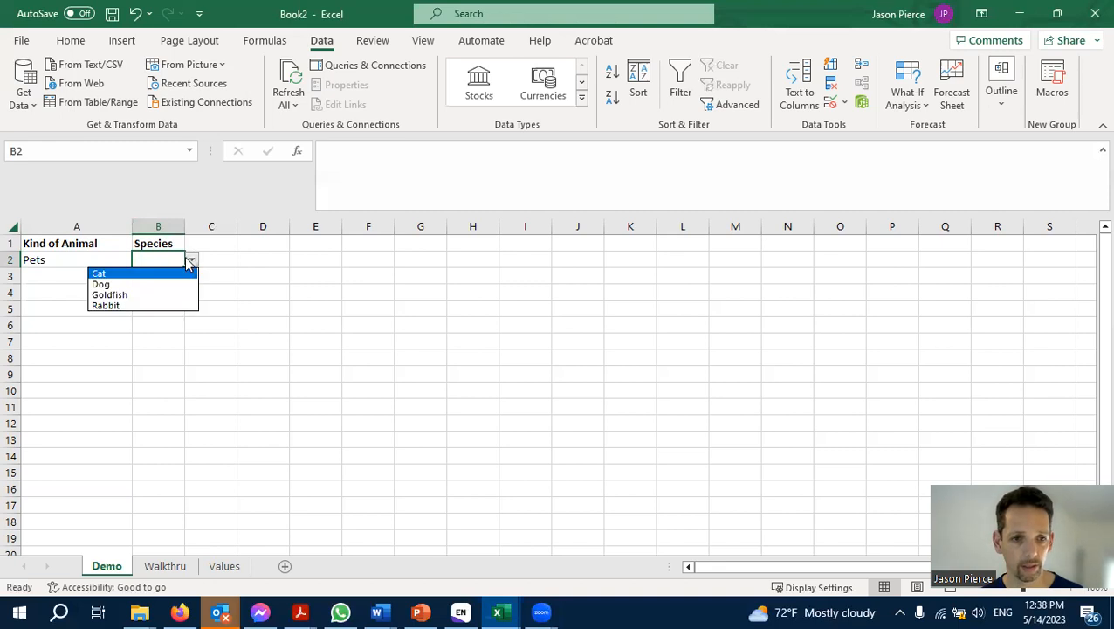
pyautogui.click(140, 284)
# Choose Circus as the kind of animal in A3 and Tiger as the species in B3.
pyautogui.click(81, 278)
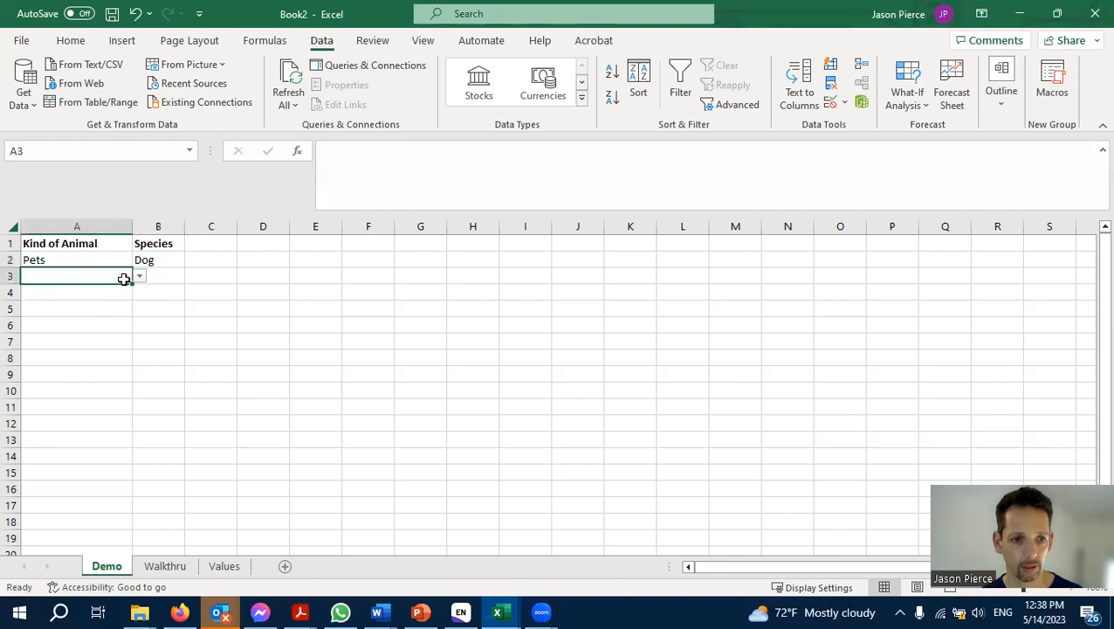
pyautogui.click(140, 276)
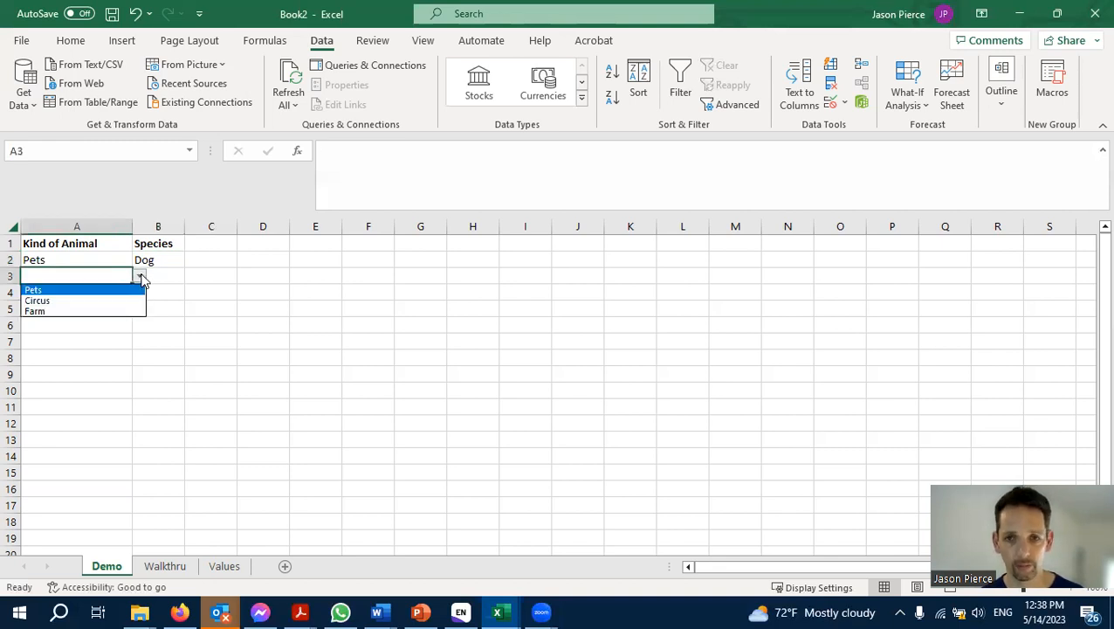
pyautogui.click(99, 297)
pyautogui.click(158, 279)
pyautogui.click(192, 276)
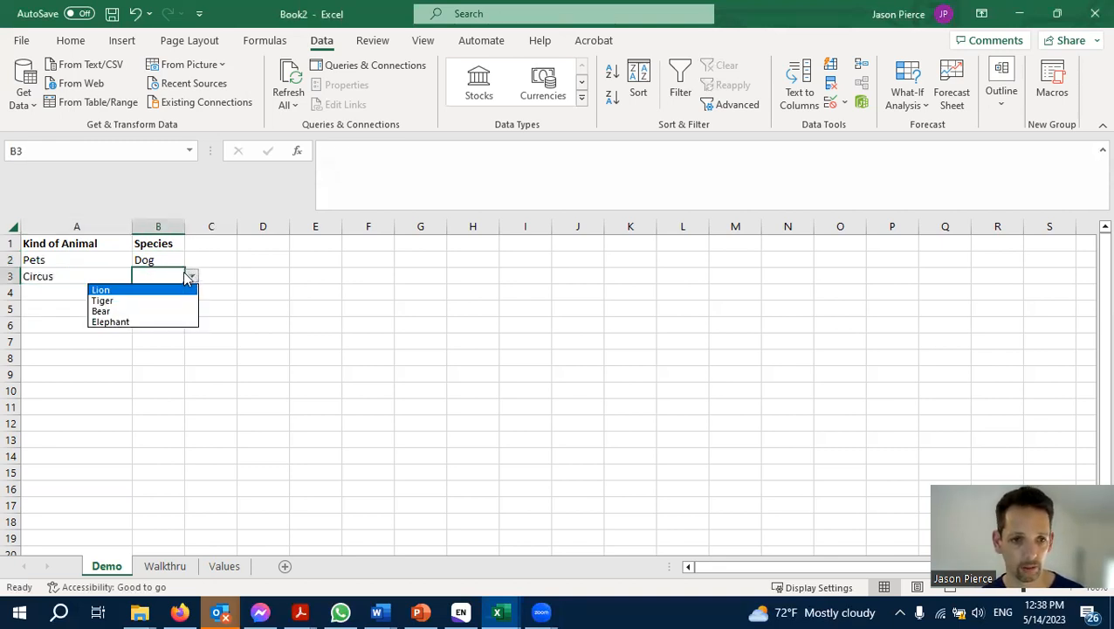
pyautogui.click(134, 300)
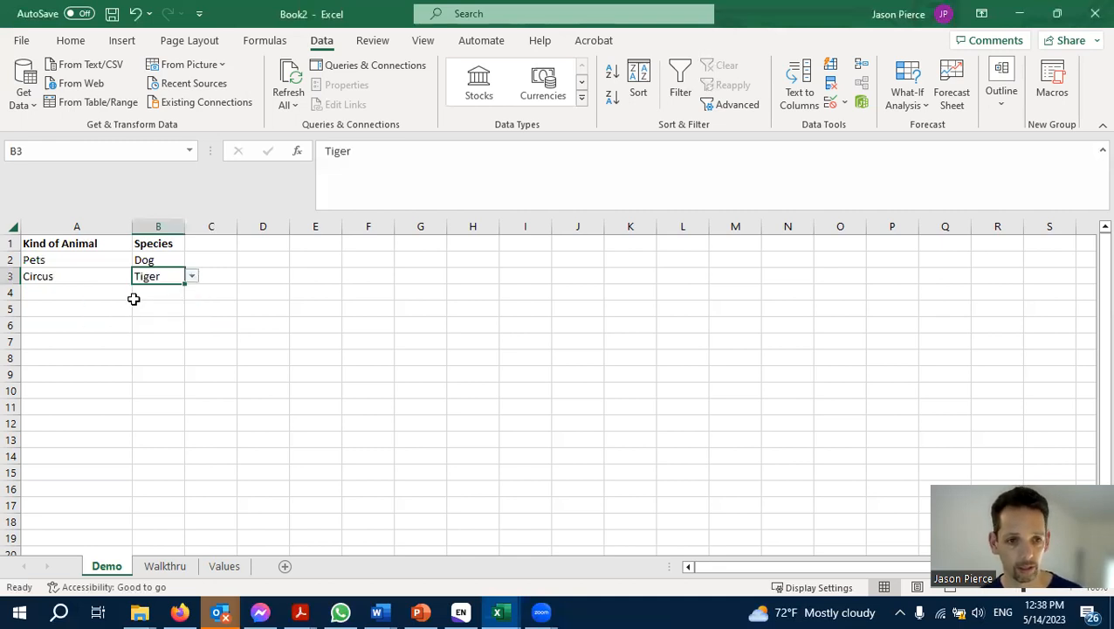
# Choose Farm as the kind of animal in A4 and Chicken as the species in B4.
pyautogui.click(90, 297)
pyautogui.click(140, 295)
pyautogui.click(92, 330)
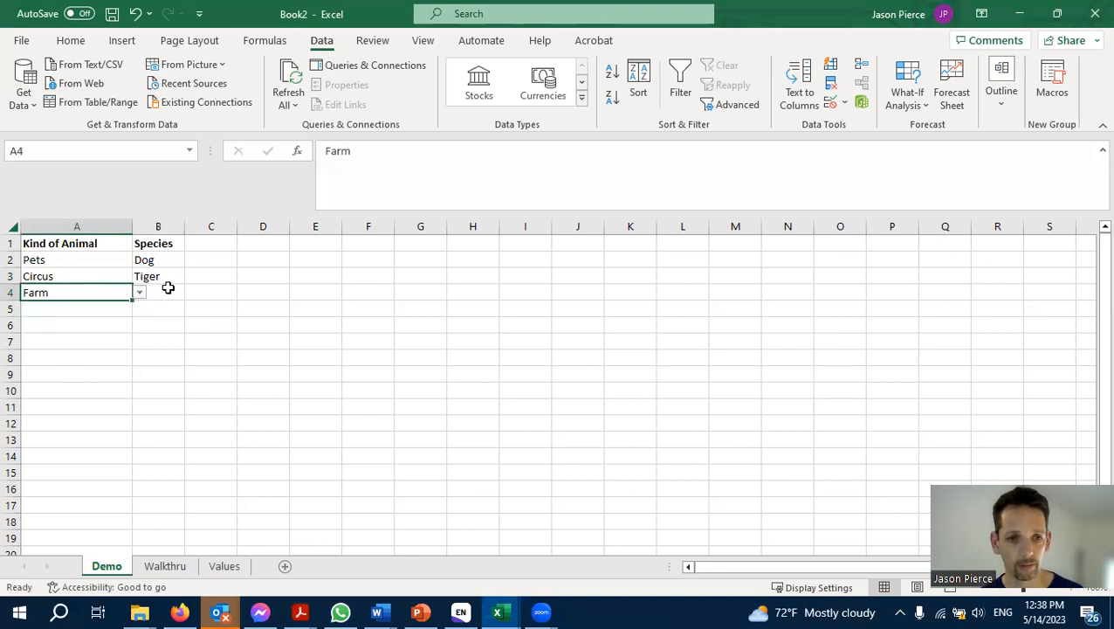
pyautogui.click(167, 288)
pyautogui.click(191, 292)
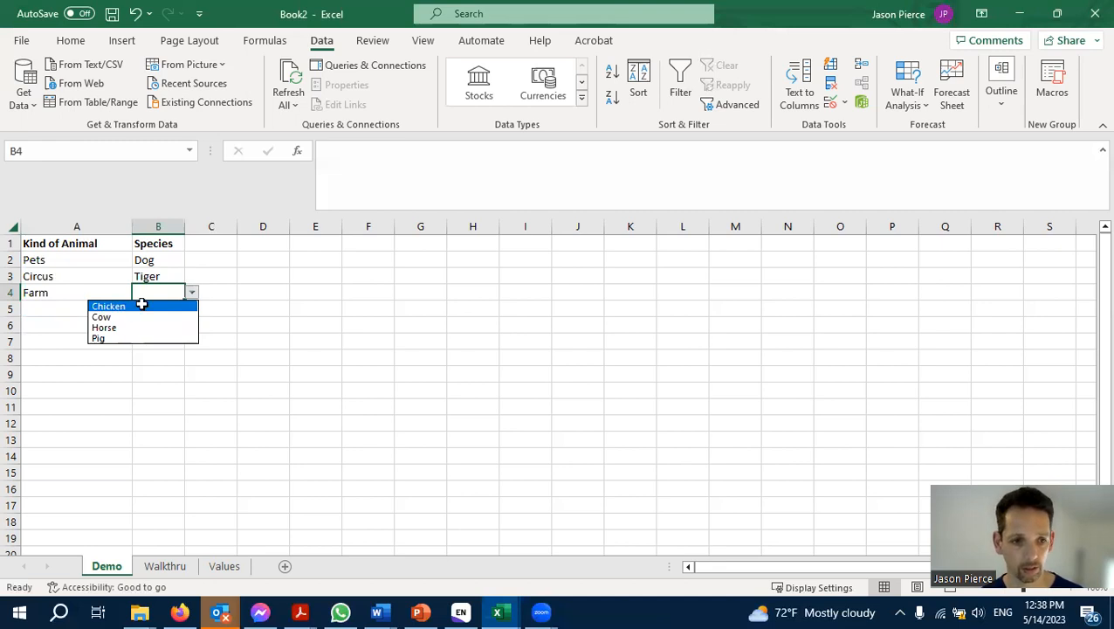
pyautogui.click(139, 305)
pyautogui.click(147, 307)
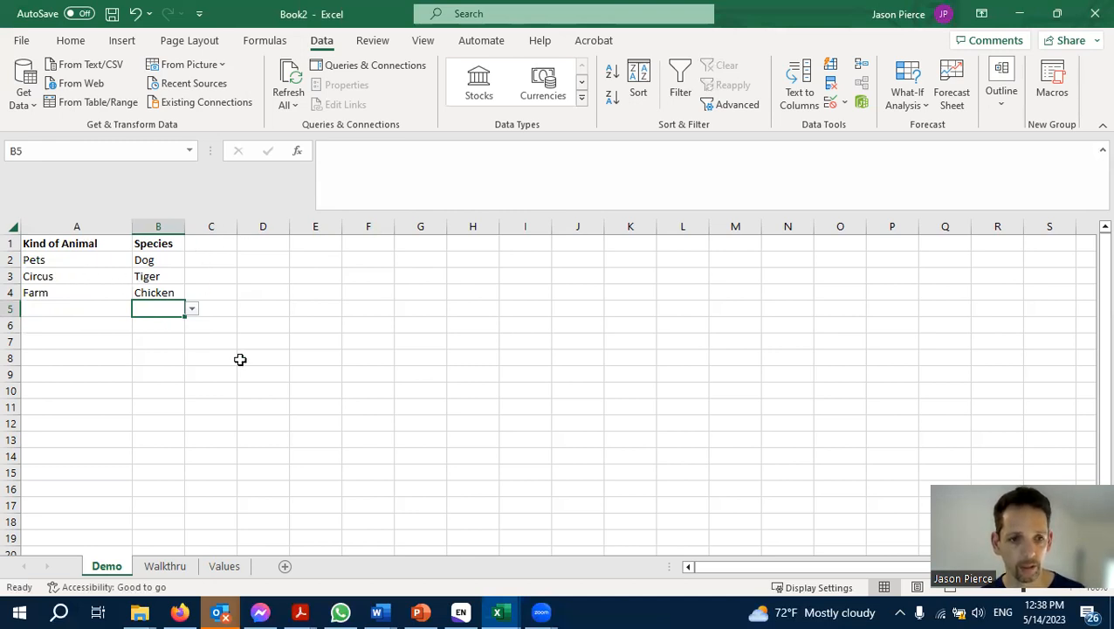
# Start a data validation rule for cell A2 on the Walkthru sheet and set it to allow a List.
pyautogui.click(160, 567)
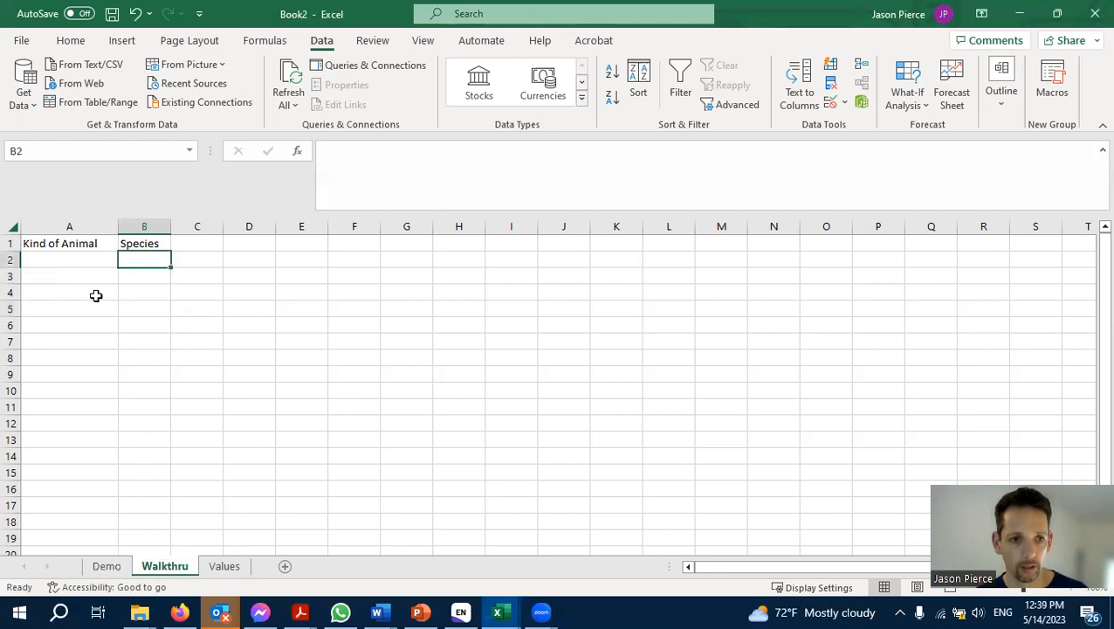
pyautogui.click(62, 261)
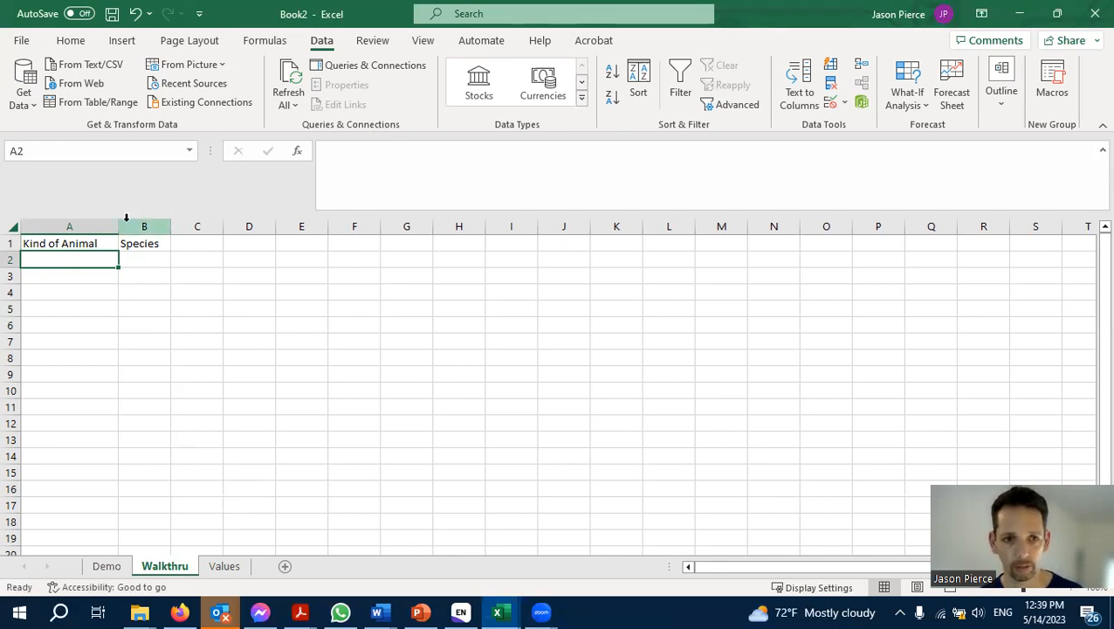
pyautogui.moveTo(83, 259); pyautogui.dragTo(84, 401)
pyautogui.click(77, 261)
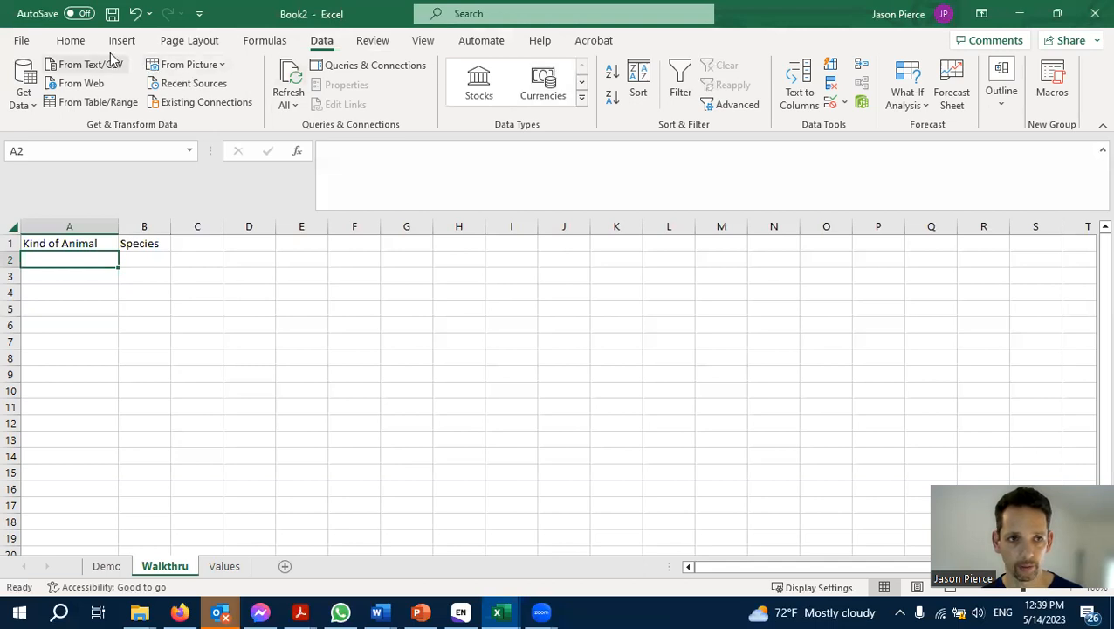
pyautogui.click(71, 41)
pyautogui.click(321, 40)
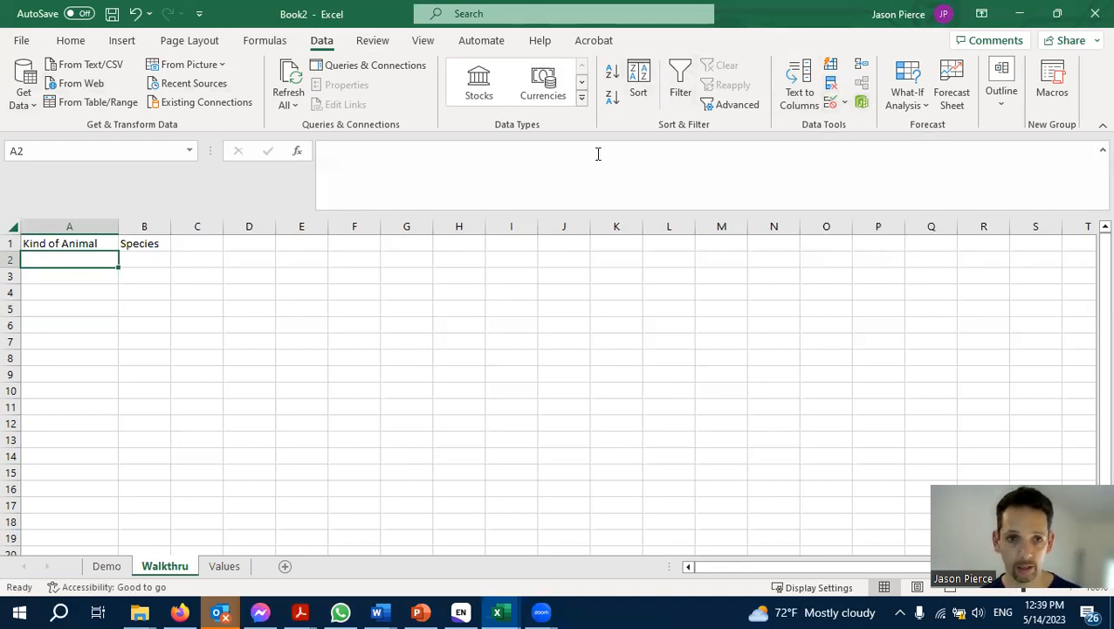
pyautogui.click(808, 85)
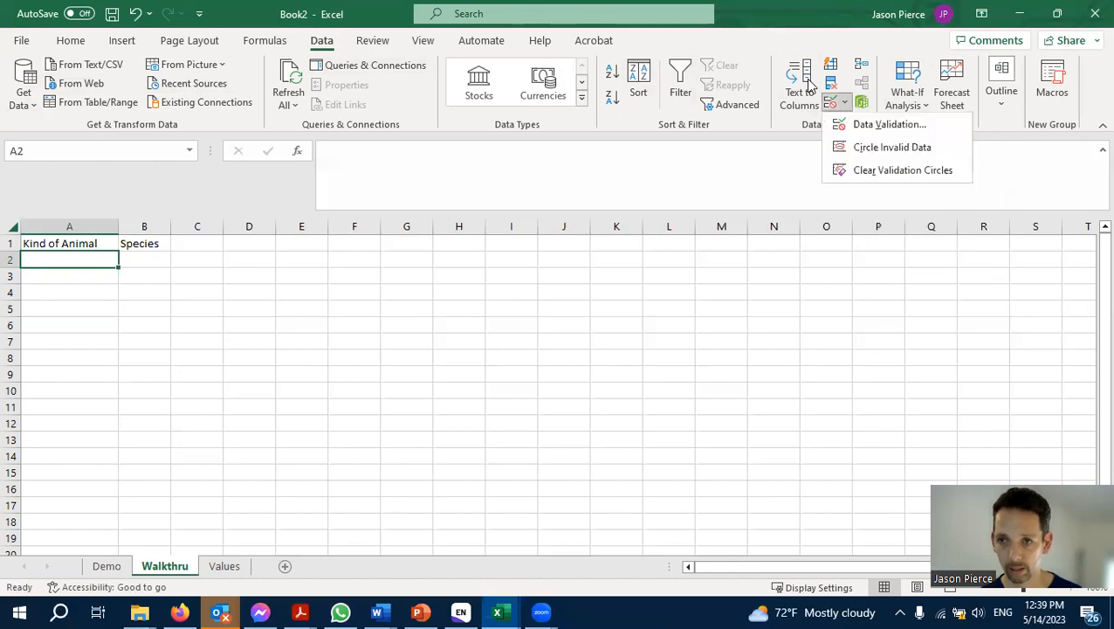
pyautogui.click(869, 128)
pyautogui.moveTo(677, 206); pyautogui.dragTo(621, 180)
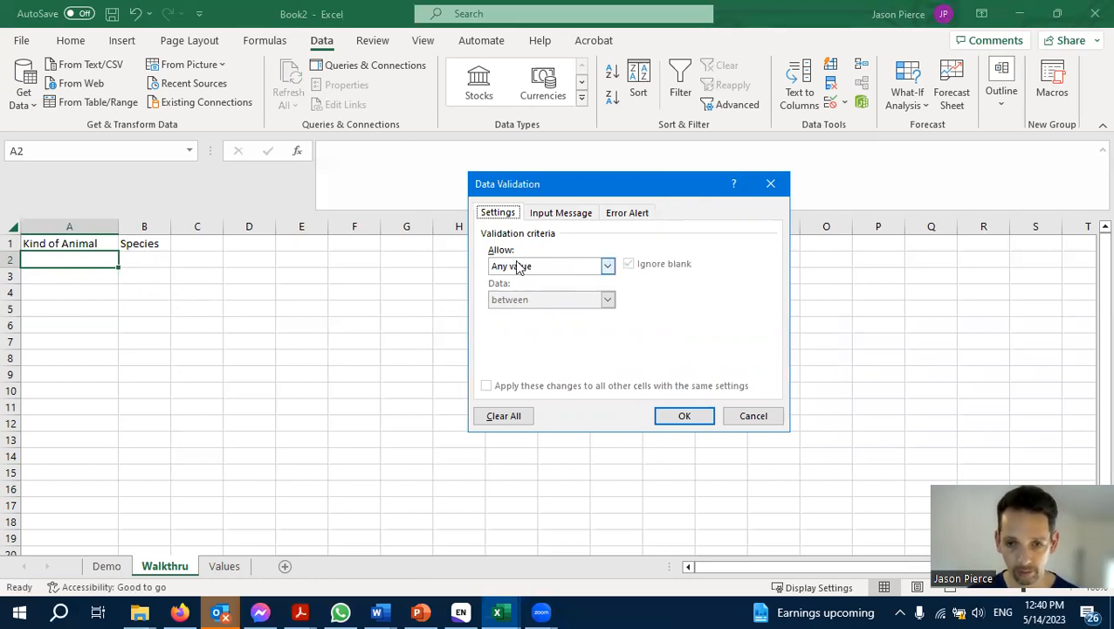
pyautogui.click(608, 266)
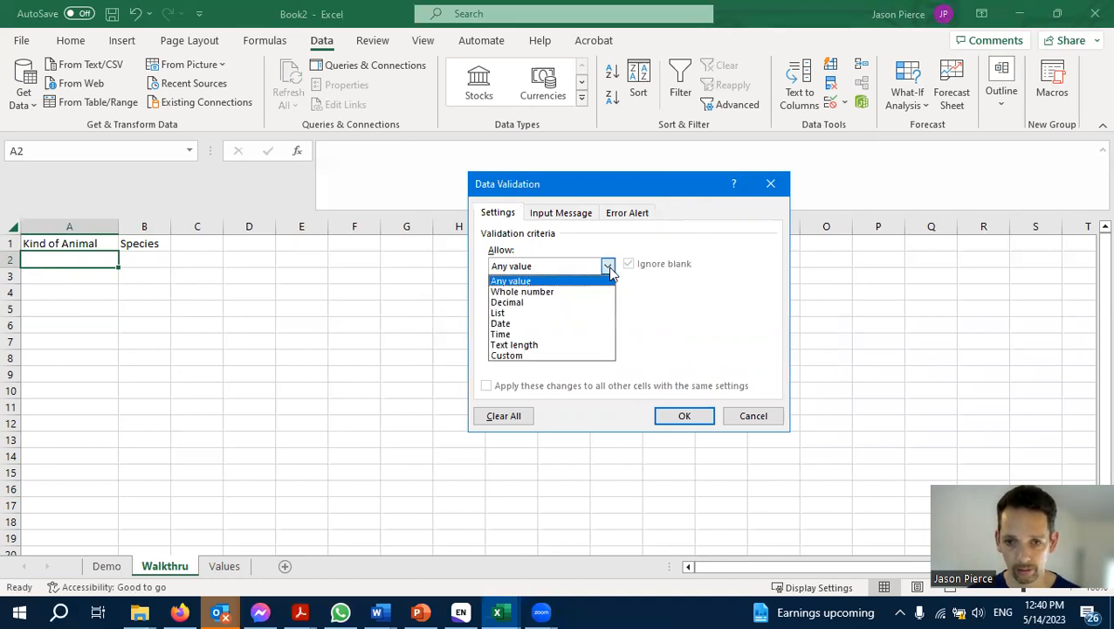
pyautogui.click(530, 322)
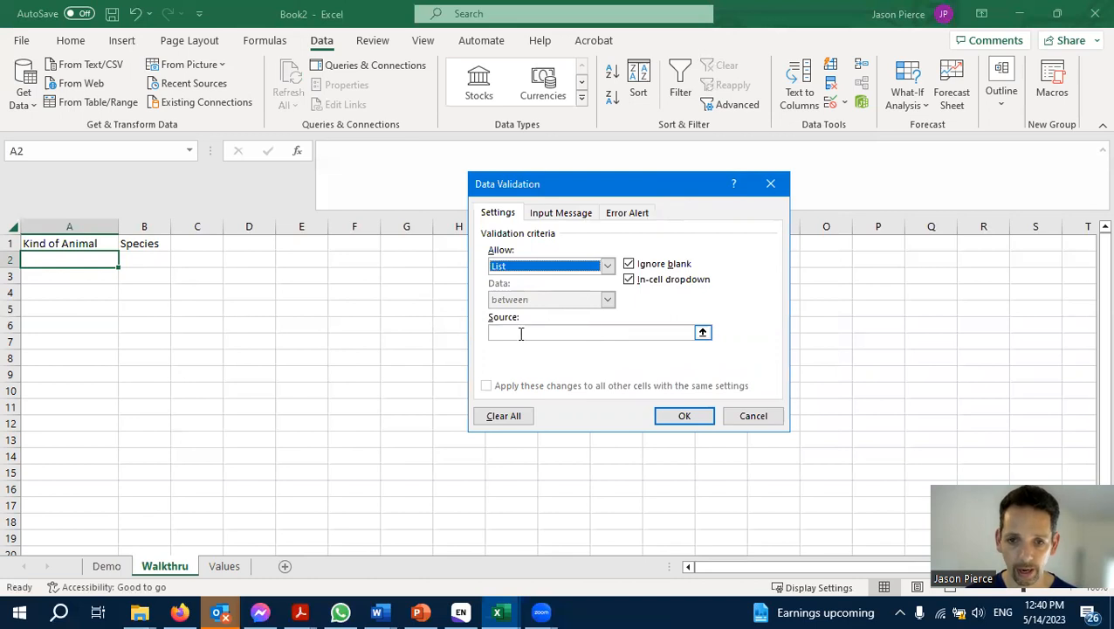
# Set the list source to =Values!$A$2:$A$4, apply the validation rule and check the dropdown options in A2.
pyautogui.click(524, 333)
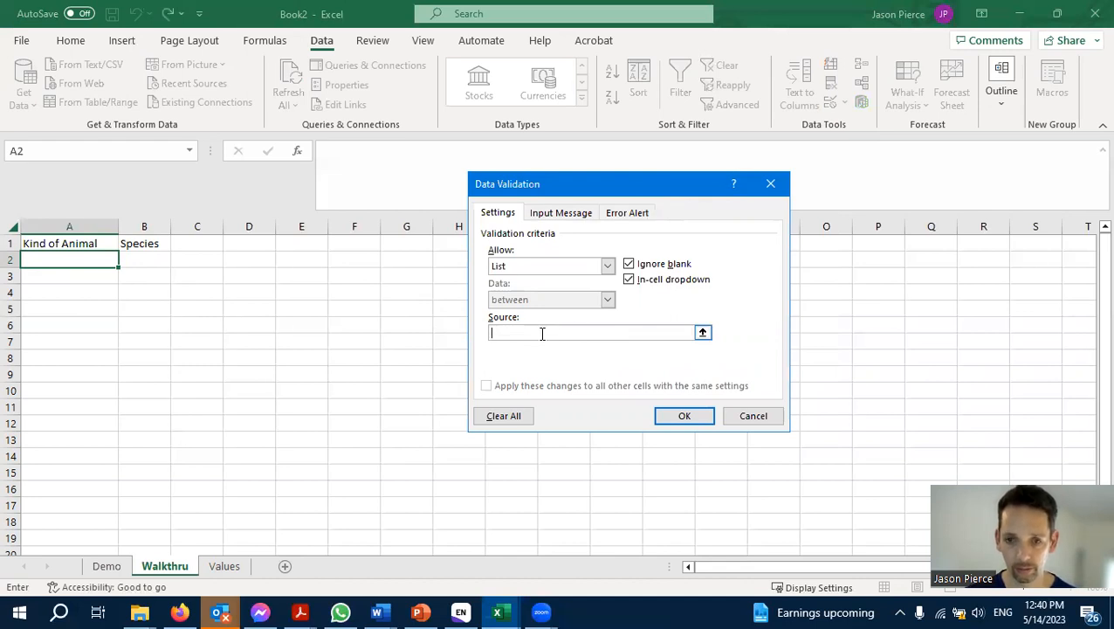
pyautogui.click(703, 334)
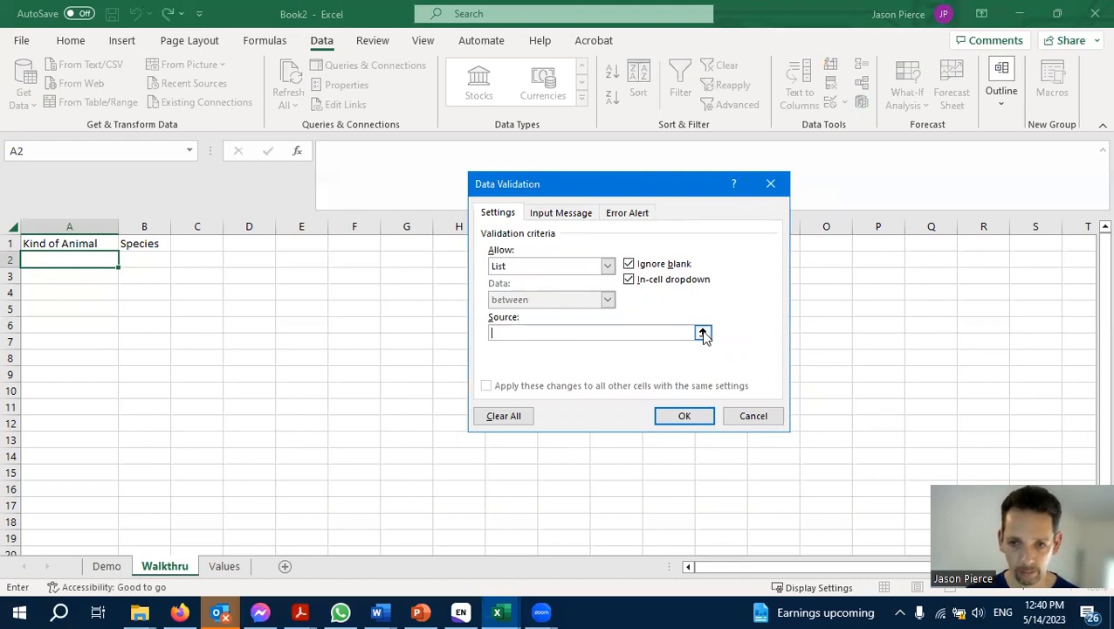
pyautogui.click(703, 332)
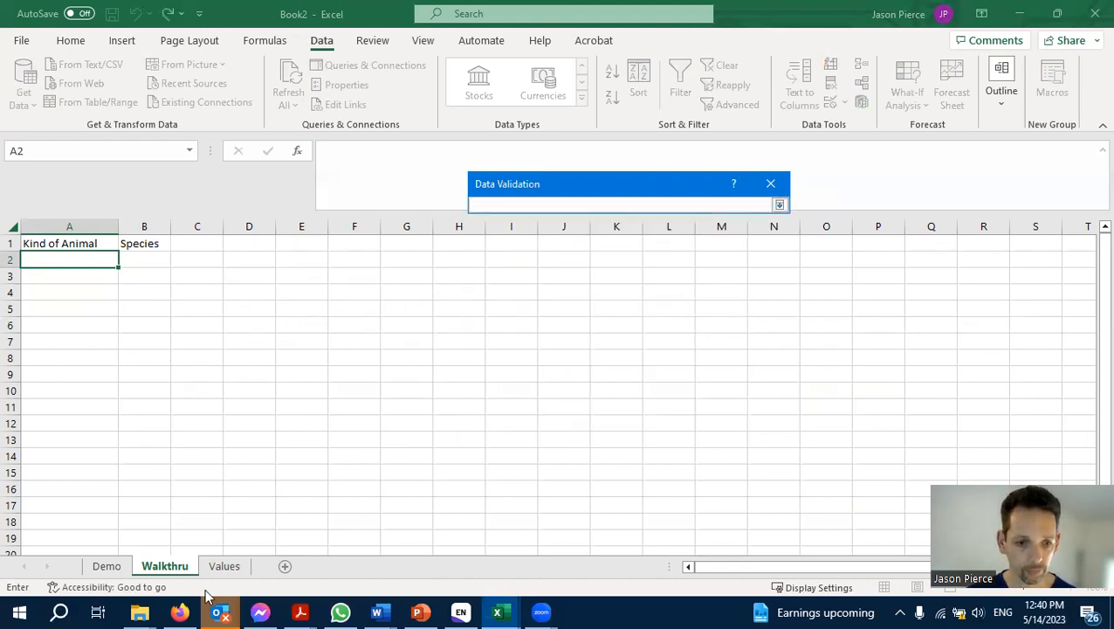
pyautogui.click(224, 568)
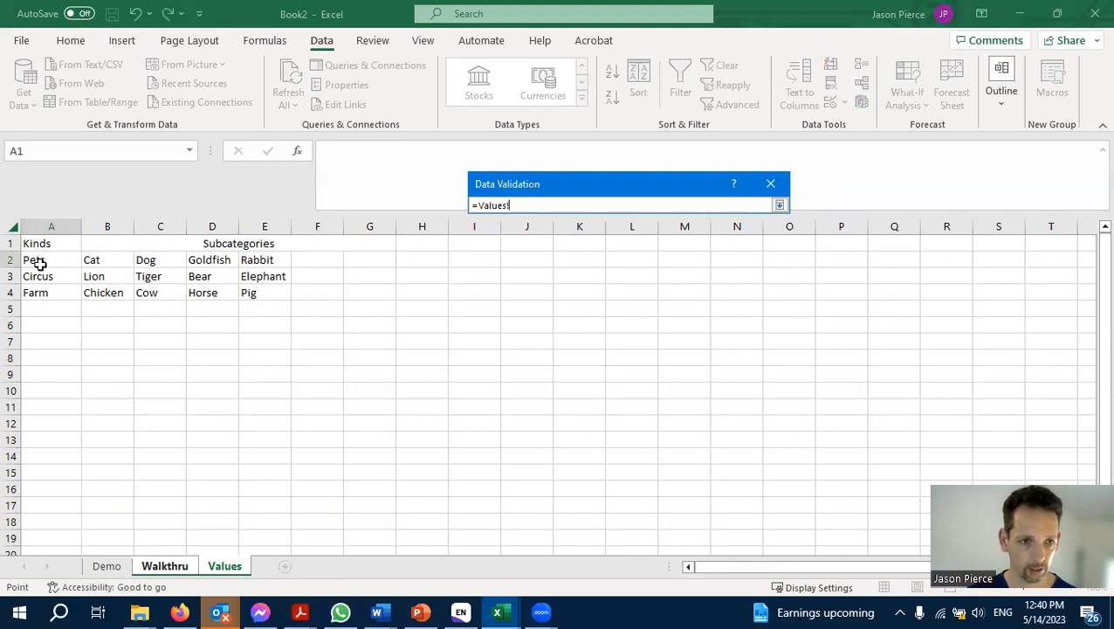
pyautogui.moveTo(39, 259); pyautogui.dragTo(37, 292)
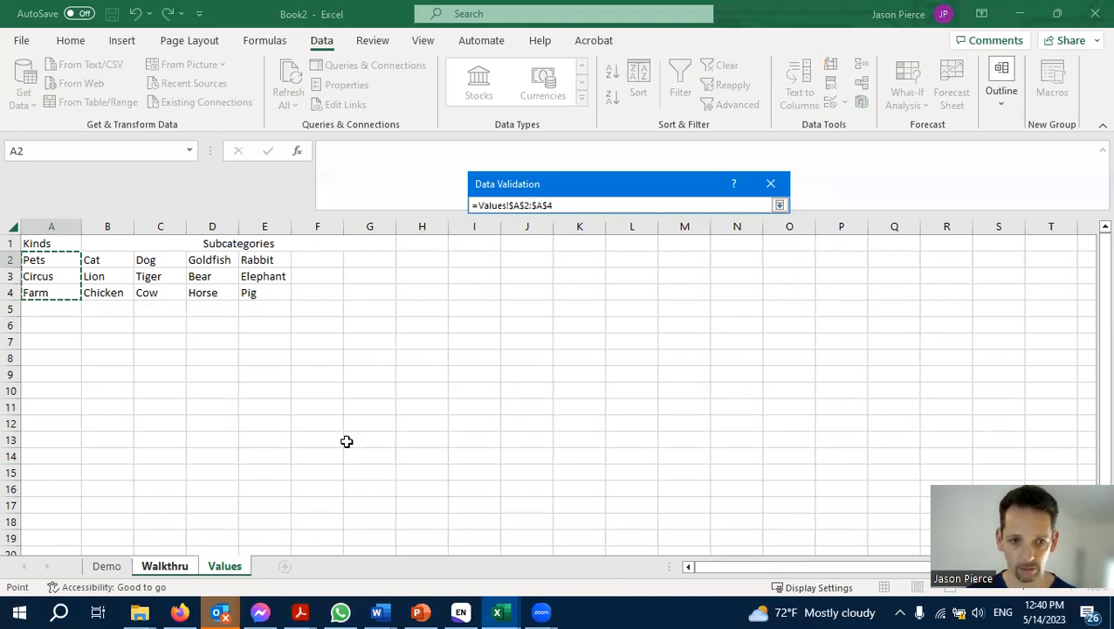
pyautogui.click(779, 205)
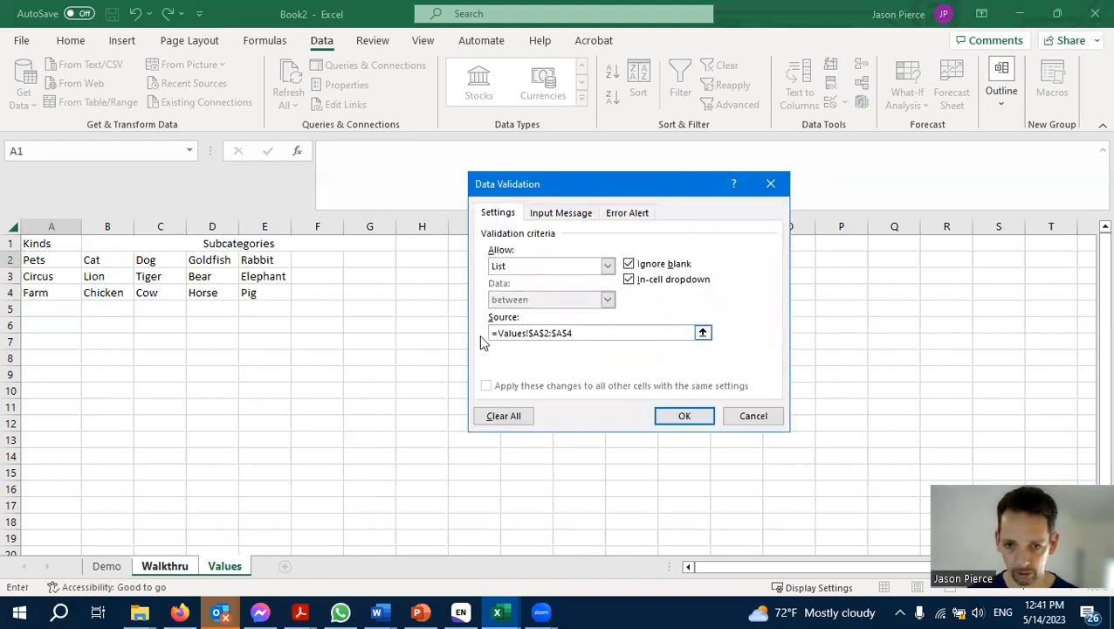
pyautogui.click(679, 417)
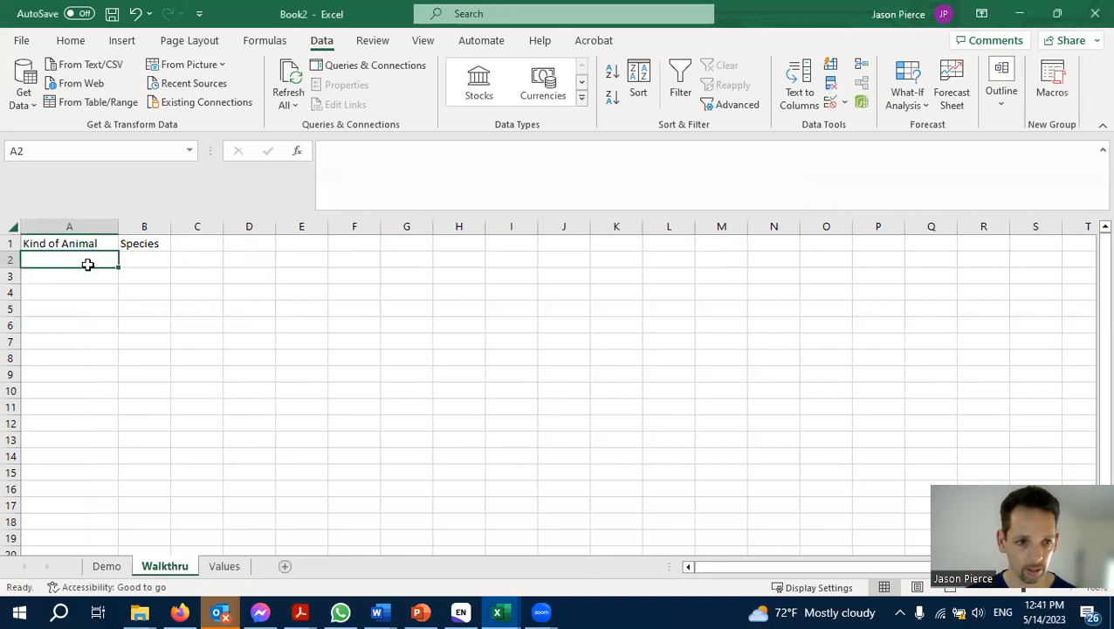
pyautogui.click(126, 261)
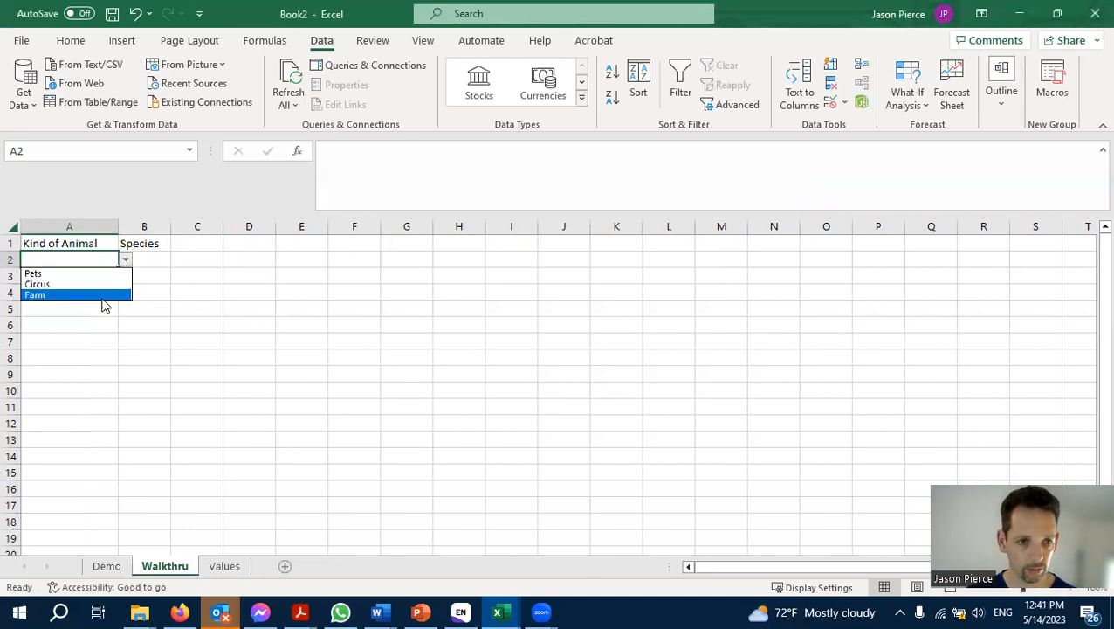
pyautogui.press('Escape')
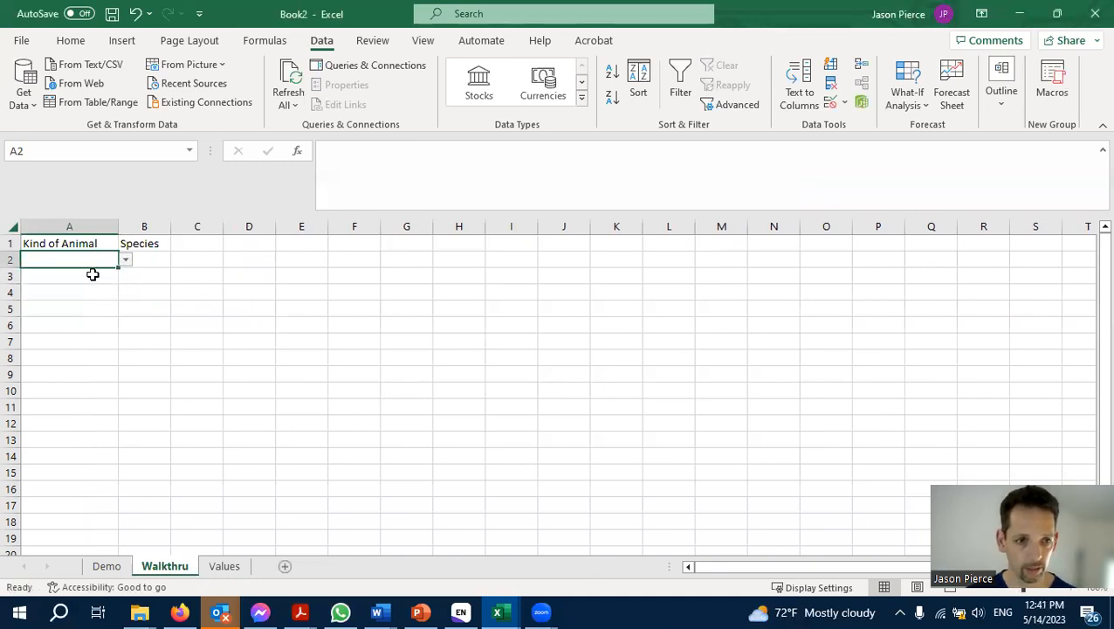
# Fill the A2 dropdown down the Kind of Animal column to row 17, and extend it further down from A17.
pyautogui.moveTo(118, 269); pyautogui.dragTo(113, 457)
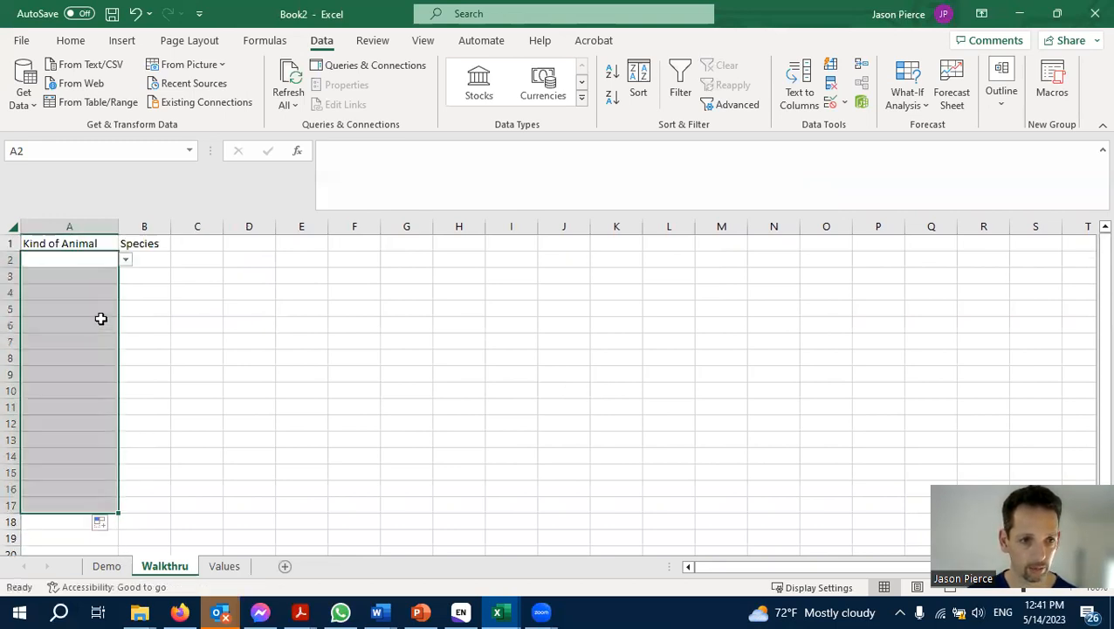
pyautogui.click(111, 275)
pyautogui.click(102, 295)
pyautogui.moveTo(99, 328); pyautogui.dragTo(94, 342)
pyautogui.click(88, 374)
pyautogui.scroll(-4, 83, 389)
pyautogui.click(79, 403)
pyautogui.click(91, 297)
pyautogui.moveTo(109, 310); pyautogui.dragTo(101, 455)
pyautogui.scroll(4, 93, 312)
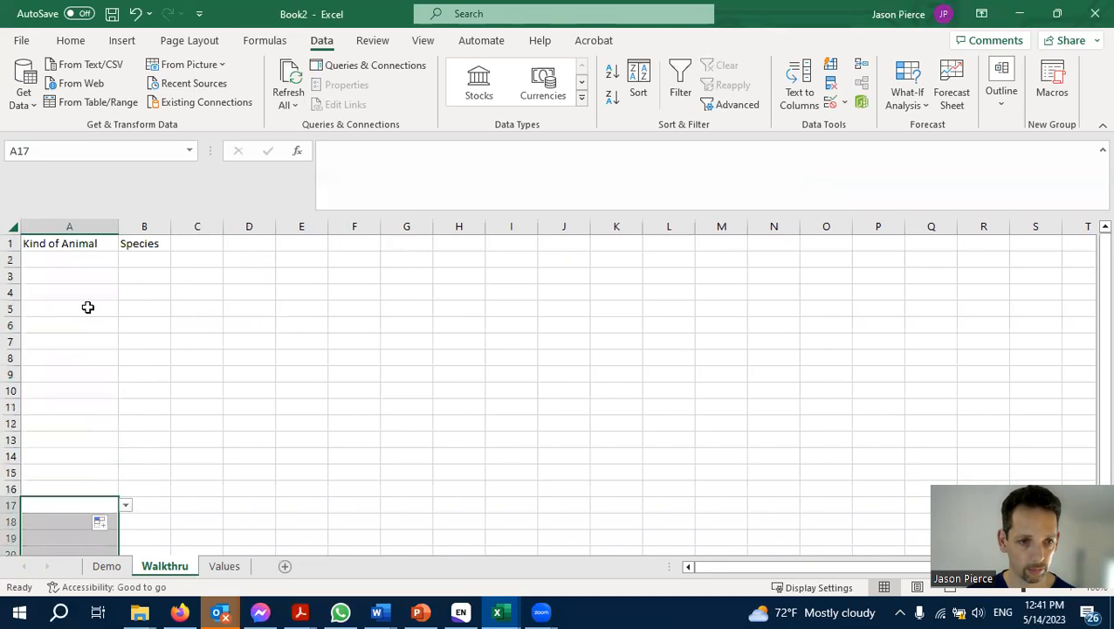
pyautogui.click(99, 260)
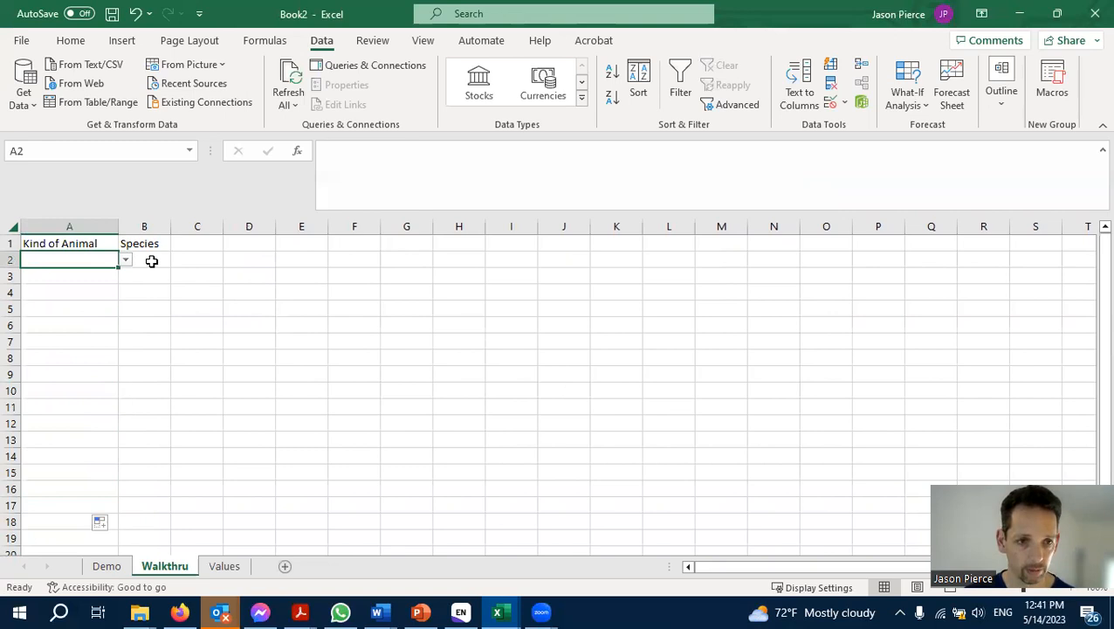
pyautogui.click(94, 277)
pyautogui.click(95, 259)
pyautogui.click(143, 258)
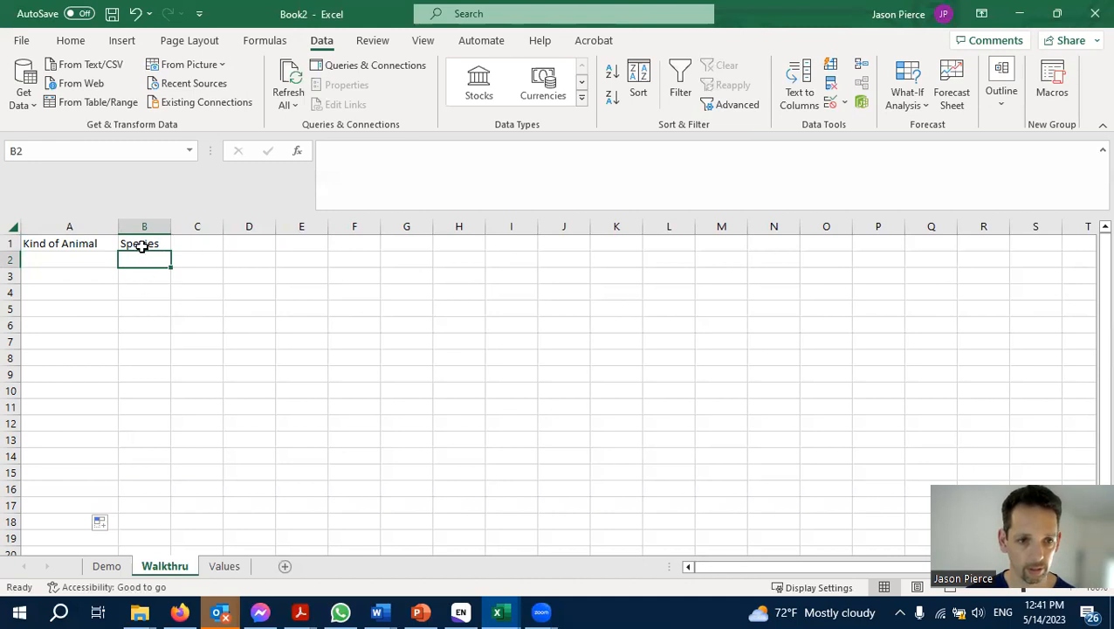
pyautogui.click(88, 260)
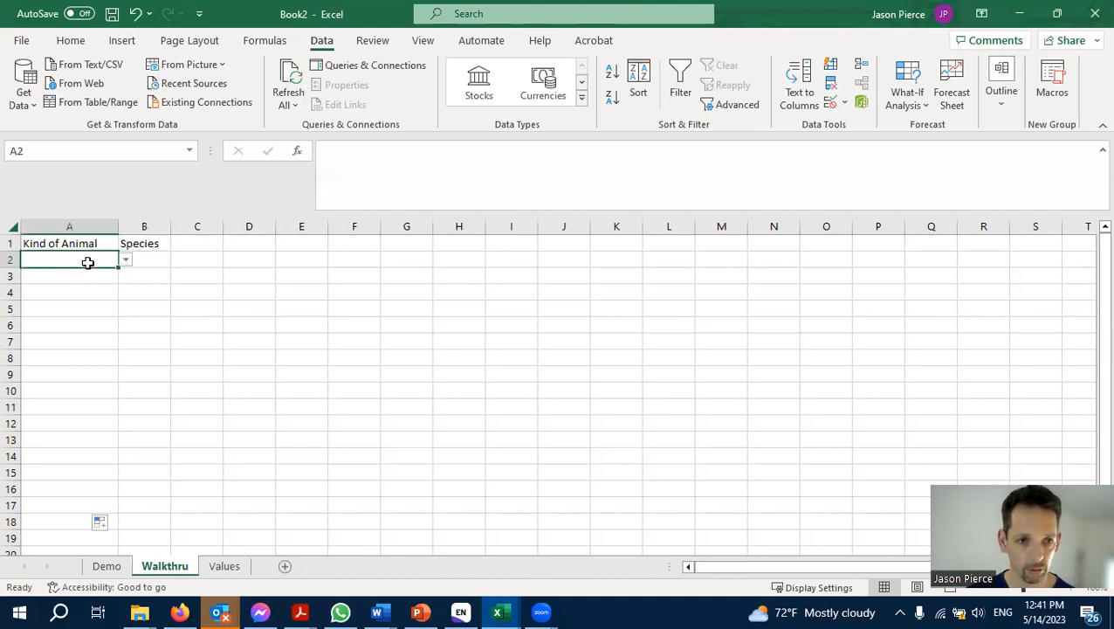
pyautogui.click(152, 259)
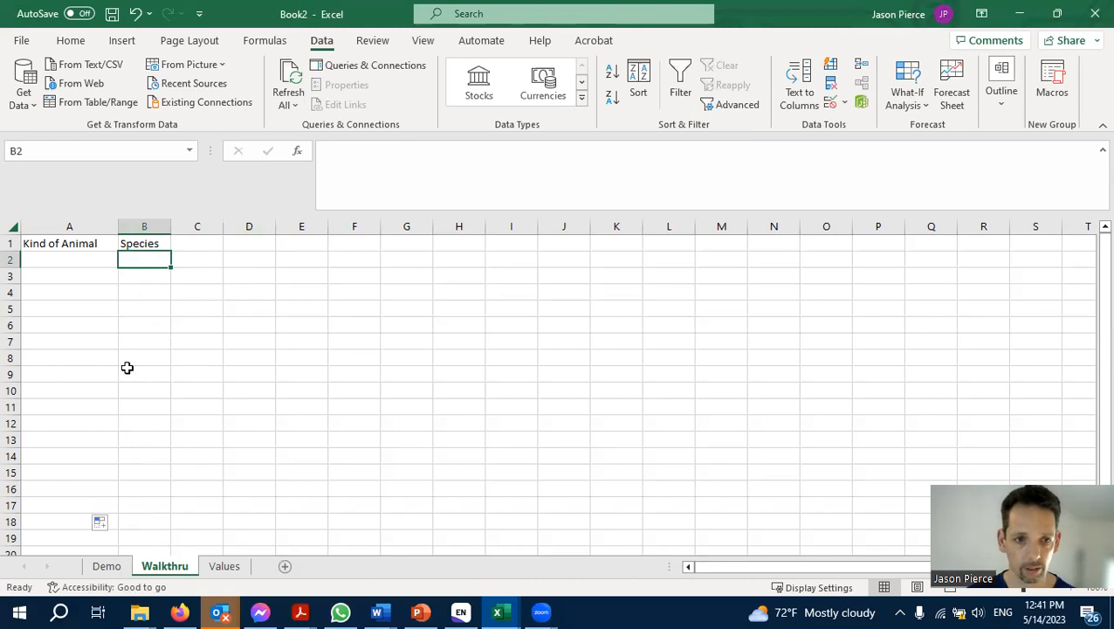
# Copy the Pets species in B2:E2 on the Values sheet and paste them transposed at K2.
pyautogui.click(225, 567)
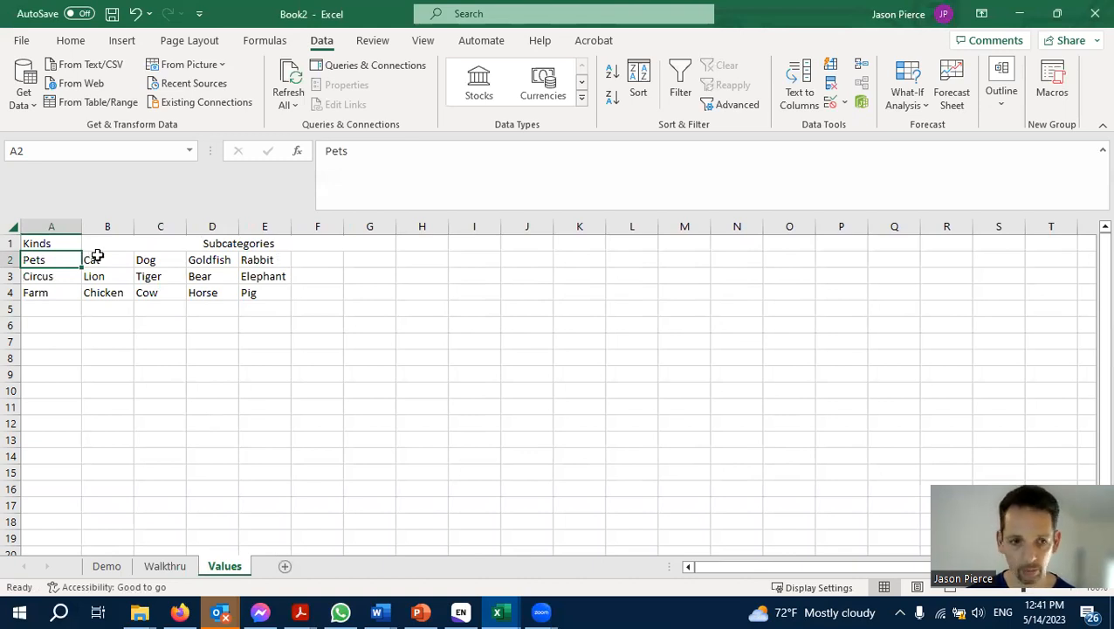
pyautogui.moveTo(102, 259); pyautogui.dragTo(261, 259)
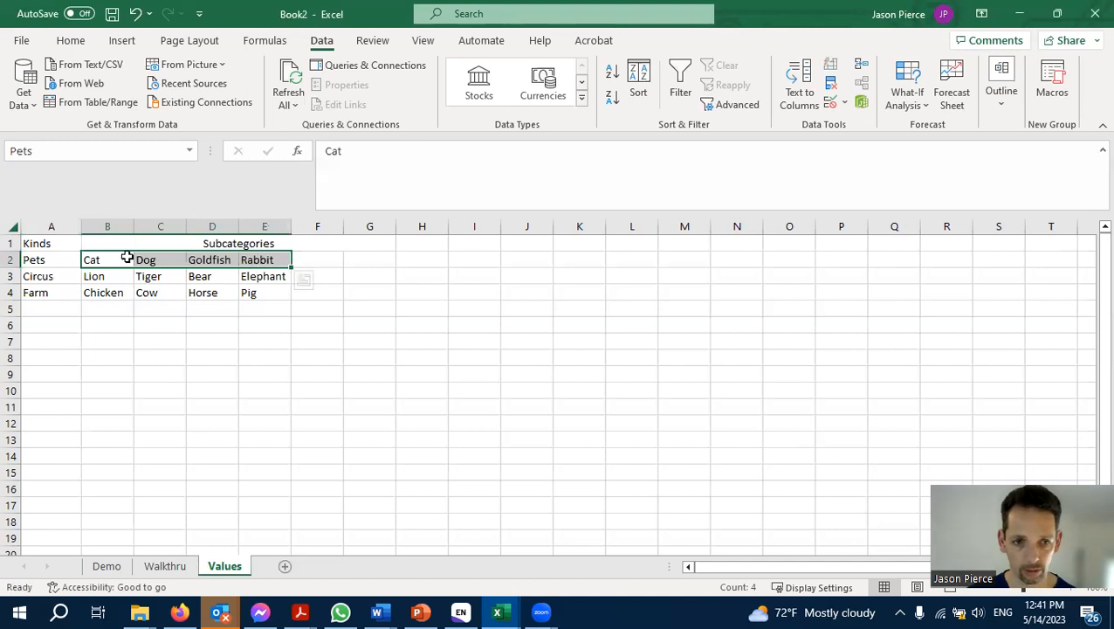
pyautogui.moveTo(97, 262); pyautogui.dragTo(261, 259)
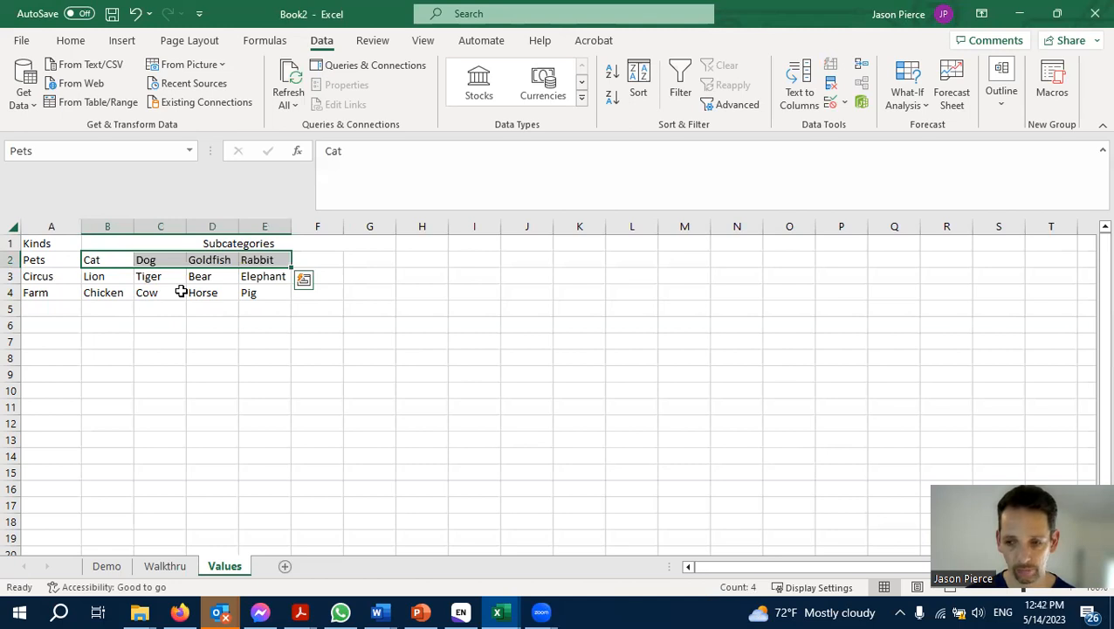
pyautogui.moveTo(129, 259); pyautogui.dragTo(258, 258)
pyautogui.hotkey('ctrl', 'c')
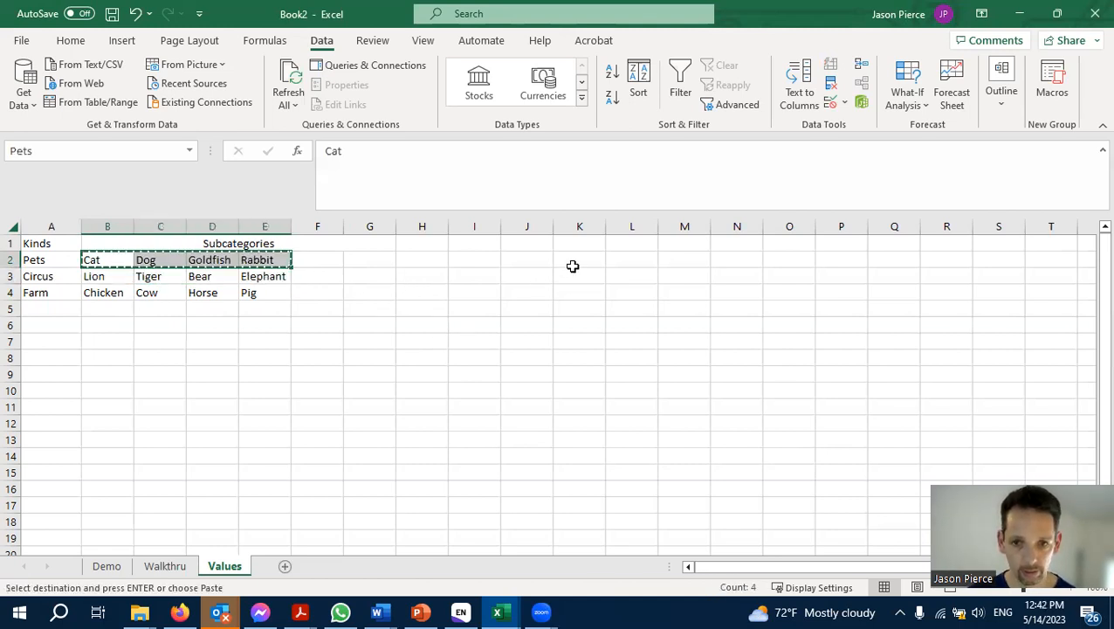
pyautogui.click(573, 262)
pyautogui.hotkey('ctrl', 'alt', 'v')
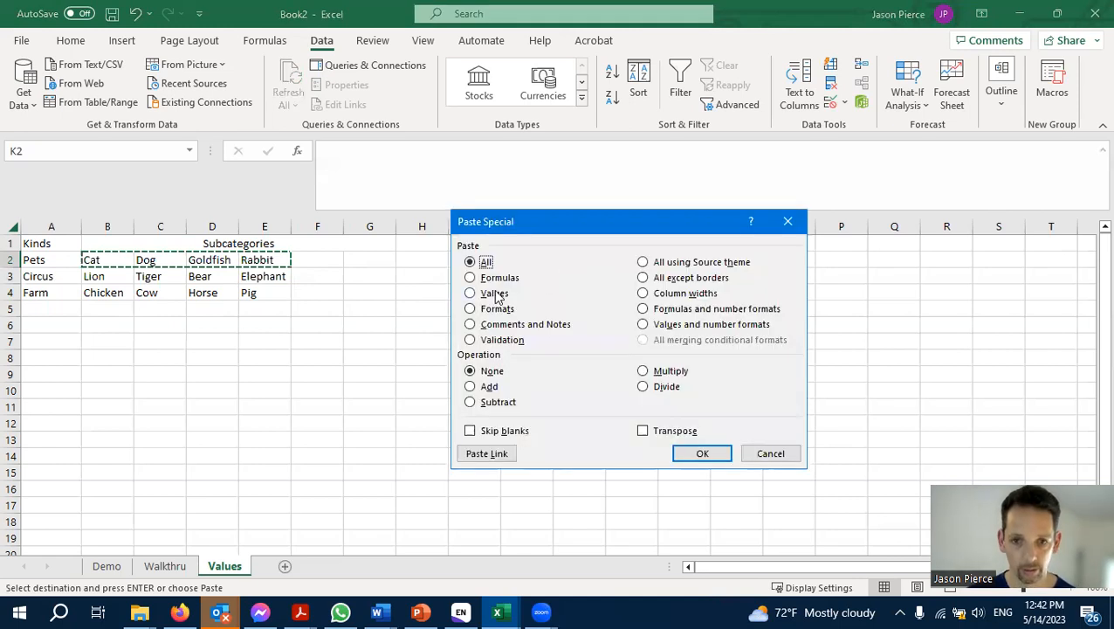
pyautogui.click(644, 431)
pyautogui.click(701, 453)
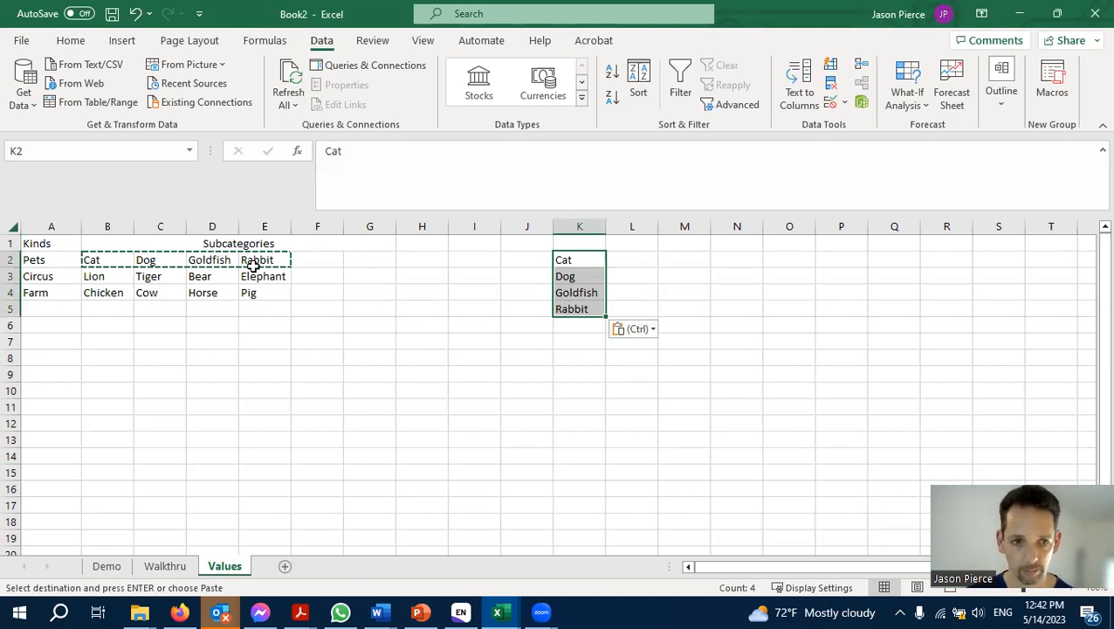
pyautogui.click(108, 280)
pyautogui.click(153, 276)
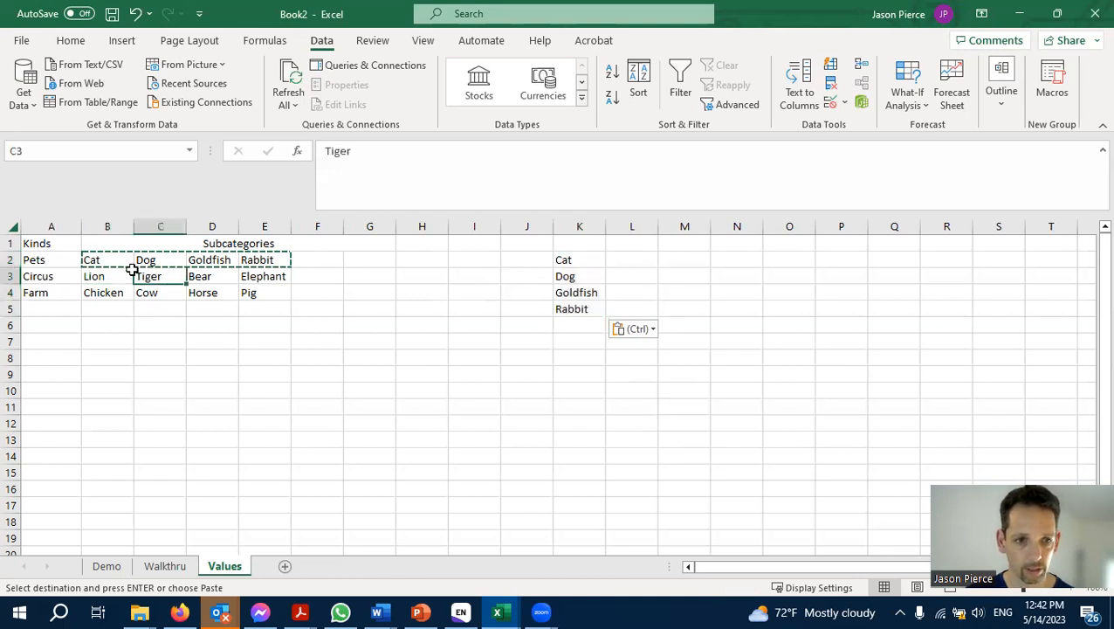
pyautogui.moveTo(96, 259); pyautogui.dragTo(248, 263)
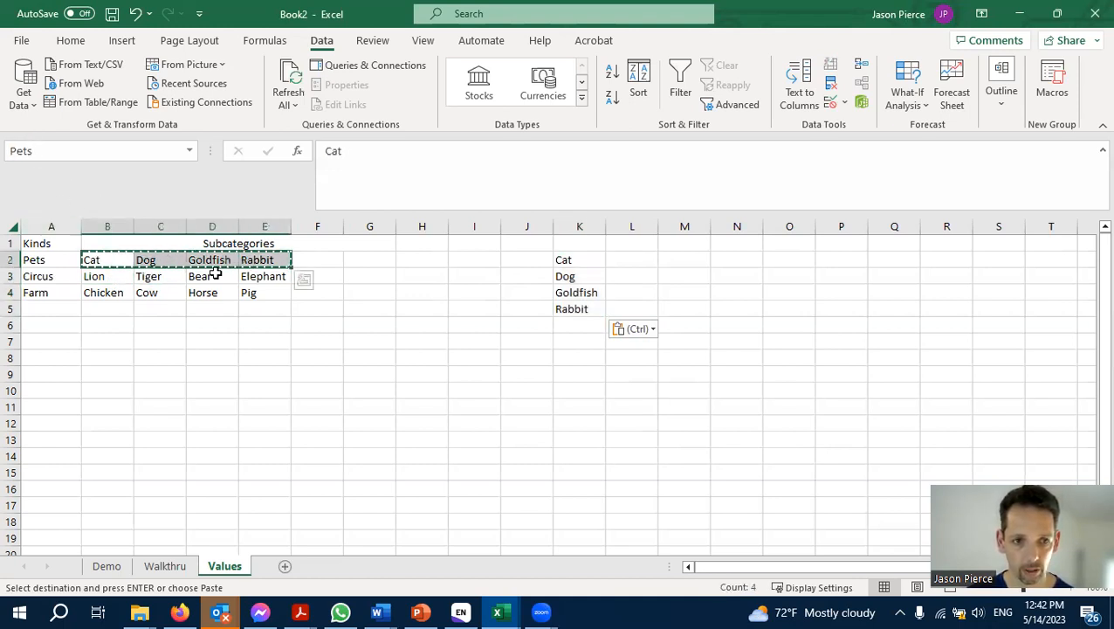
pyautogui.click(40, 262)
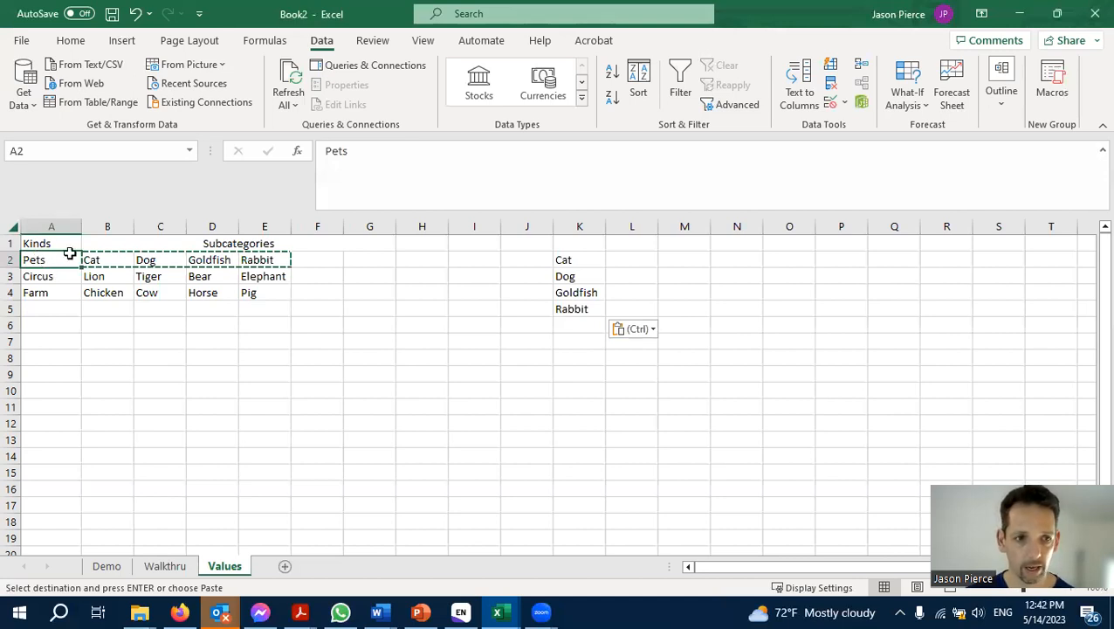
pyautogui.moveTo(92, 257); pyautogui.dragTo(266, 259)
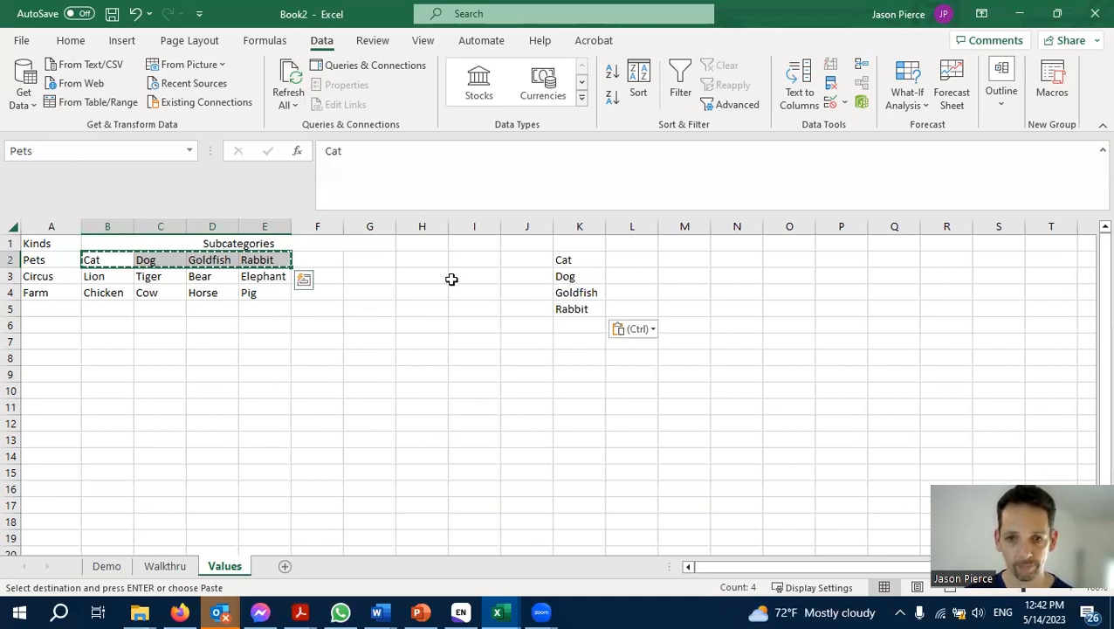
# Name the vertical species list in K2:K5 as Pets2.
pyautogui.moveTo(567, 260); pyautogui.dragTo(576, 307)
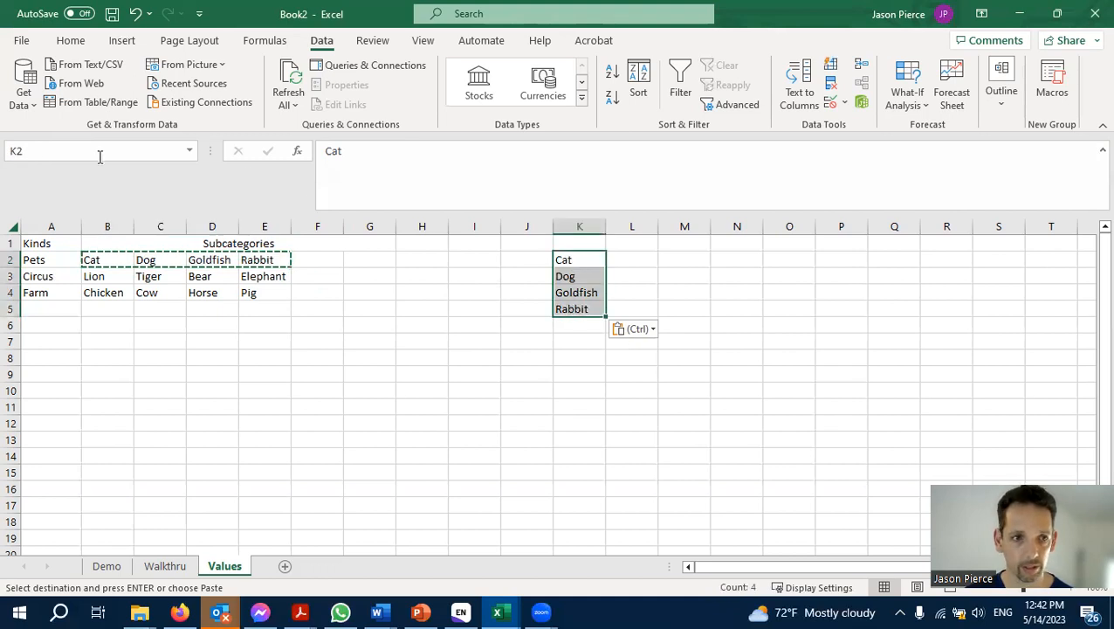
pyautogui.click(58, 151)
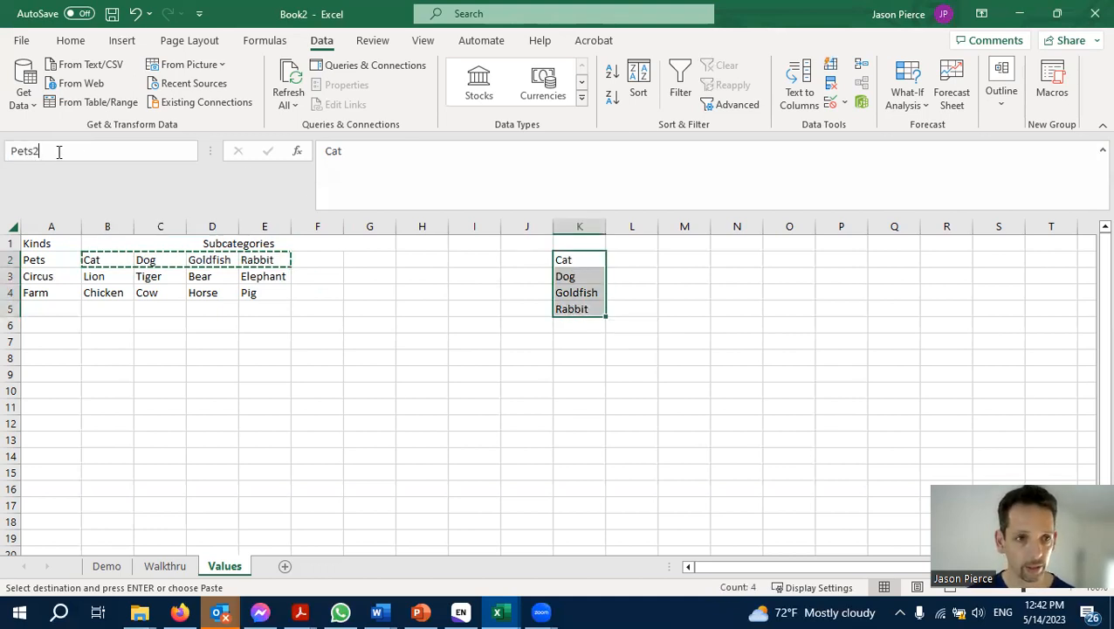
pyautogui.press('Return')
pyautogui.click(458, 276)
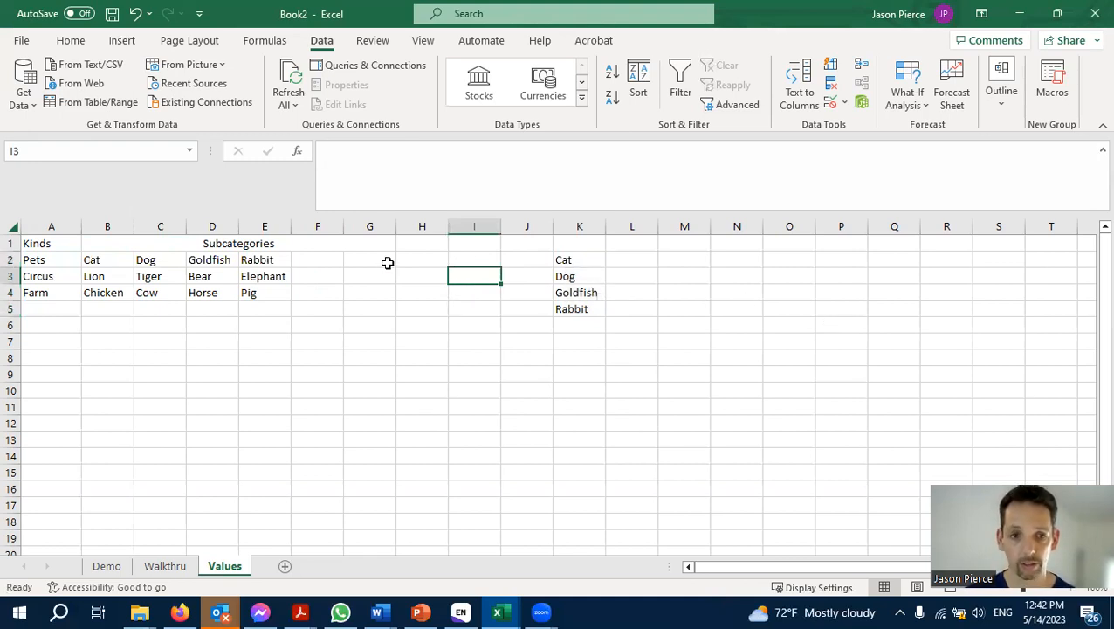
# Start a data validation rule for Species cell B2 on the Walkthru sheet and set it to allow a List.
pyautogui.click(164, 568)
pyautogui.click(97, 261)
pyautogui.click(98, 275)
pyautogui.click(98, 314)
pyautogui.click(105, 260)
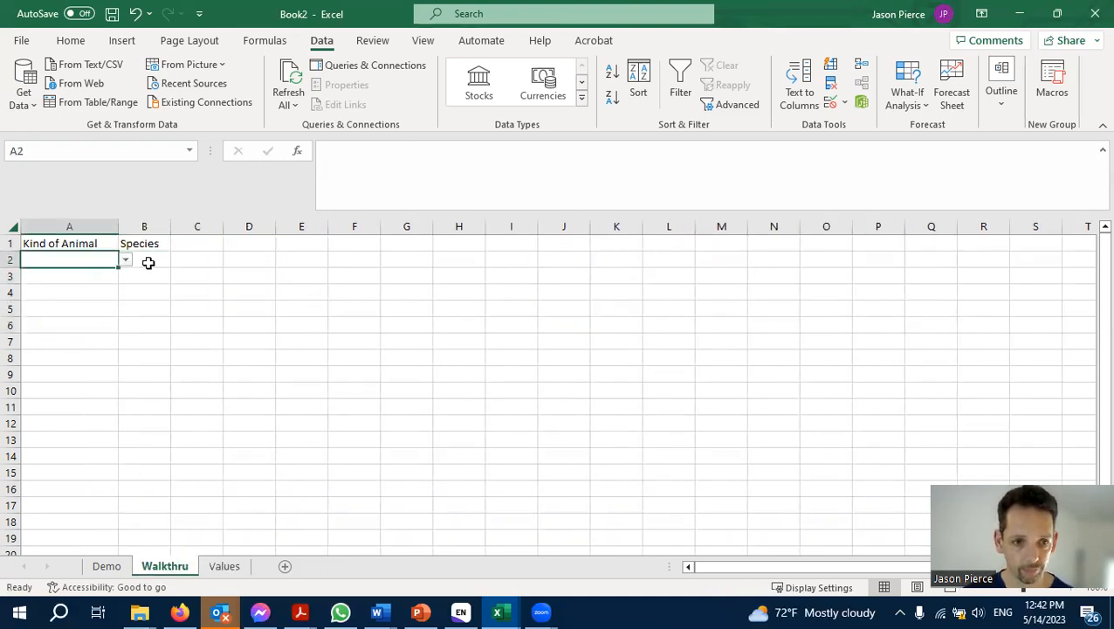
pyautogui.click(156, 261)
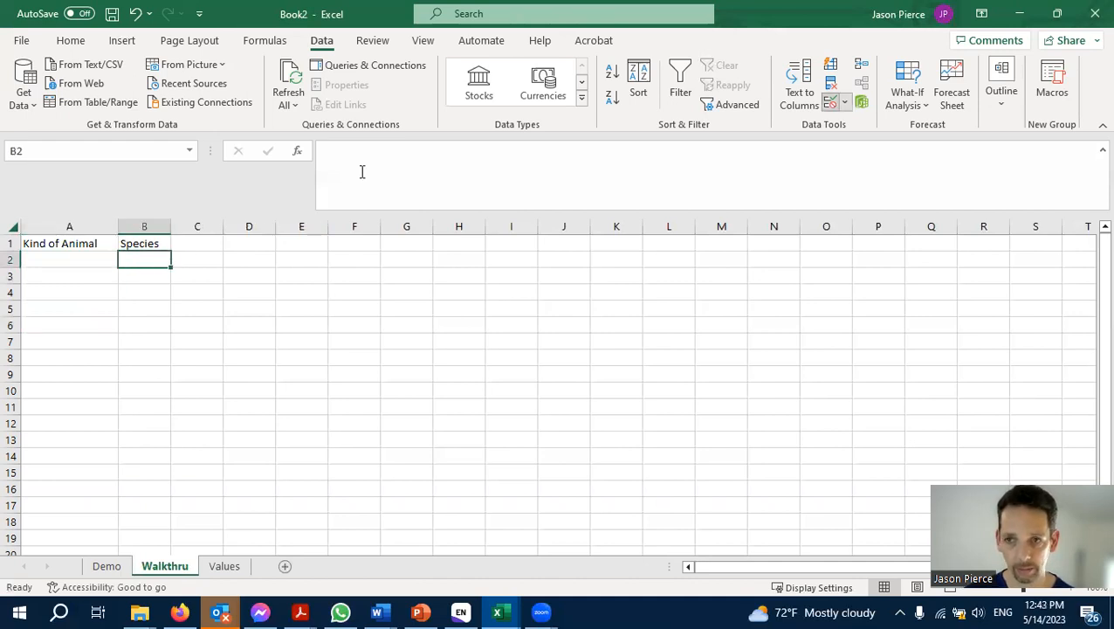
pyautogui.click(844, 103)
pyautogui.click(884, 124)
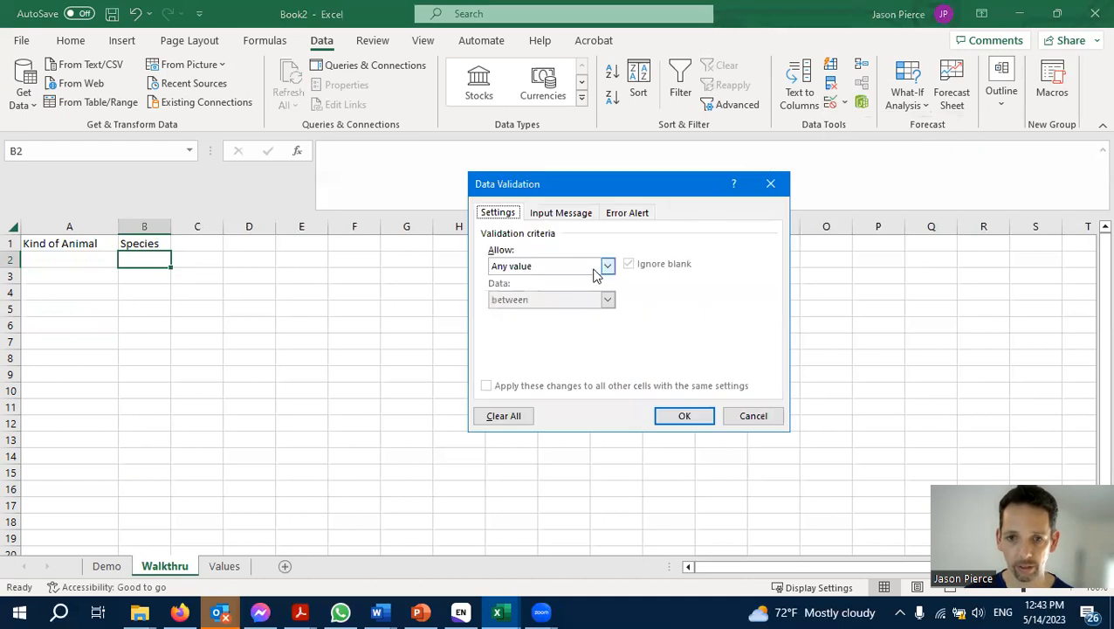
pyautogui.click(604, 266)
pyautogui.click(535, 314)
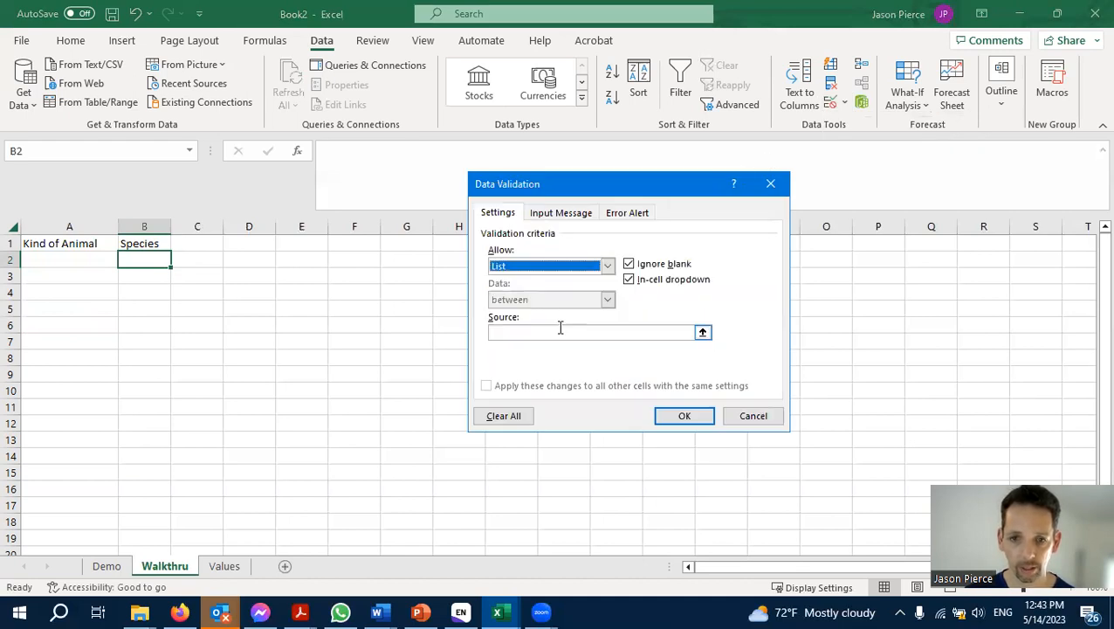
# Set the list source to =indirect(A2) with a relative cell reference and apply the validation rule to B2.
pyautogui.click(562, 331)
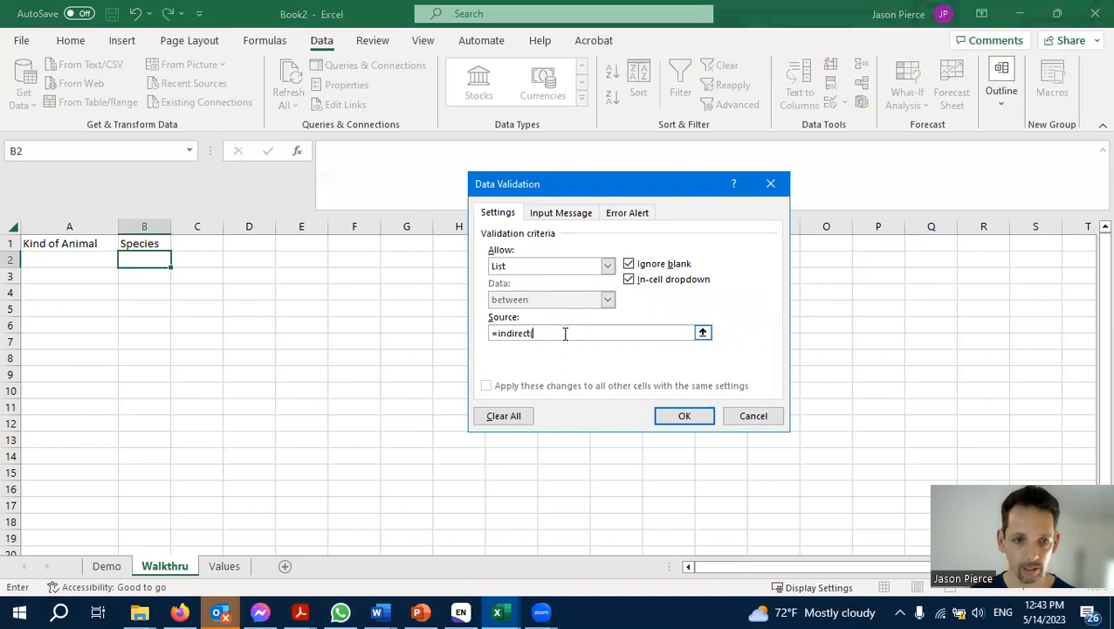
pyautogui.click(87, 259)
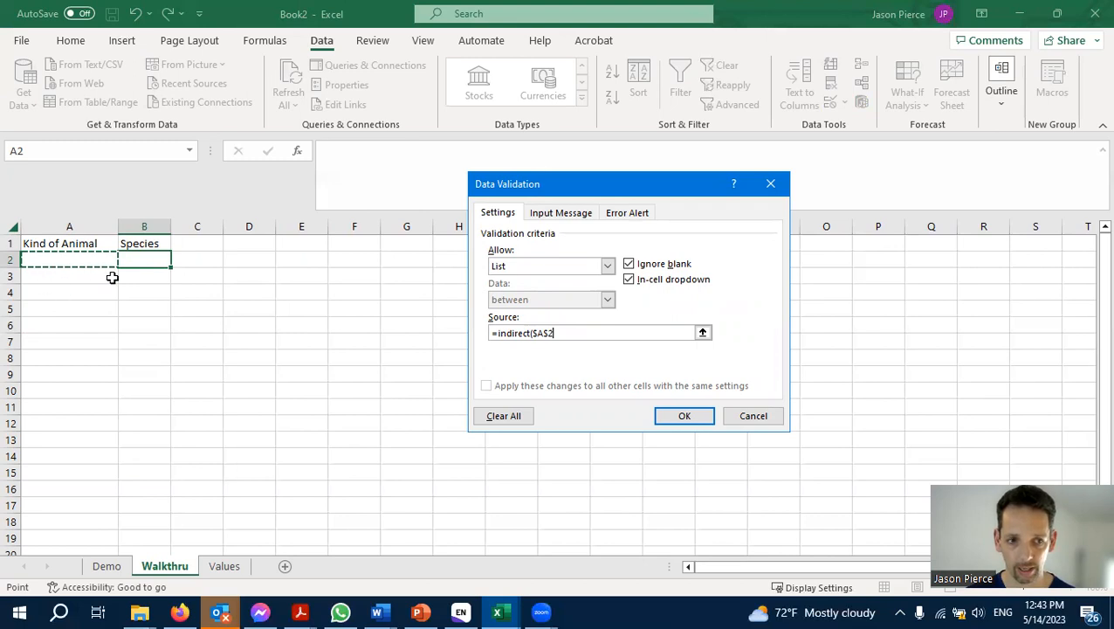
pyautogui.click(552, 332)
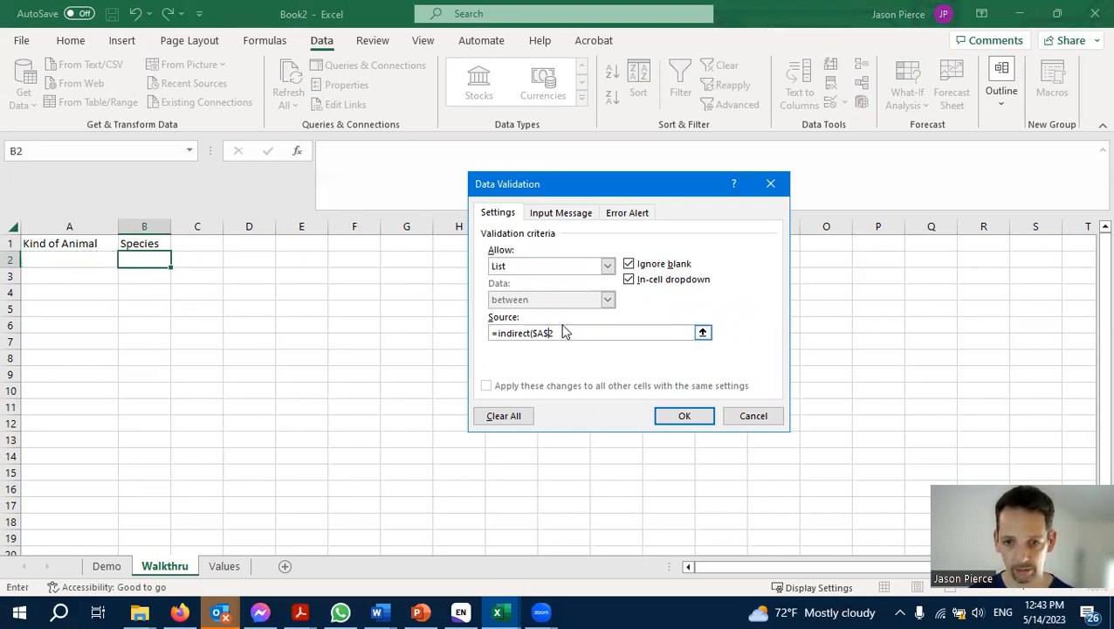
pyautogui.write('+')
pyautogui.press('Left')
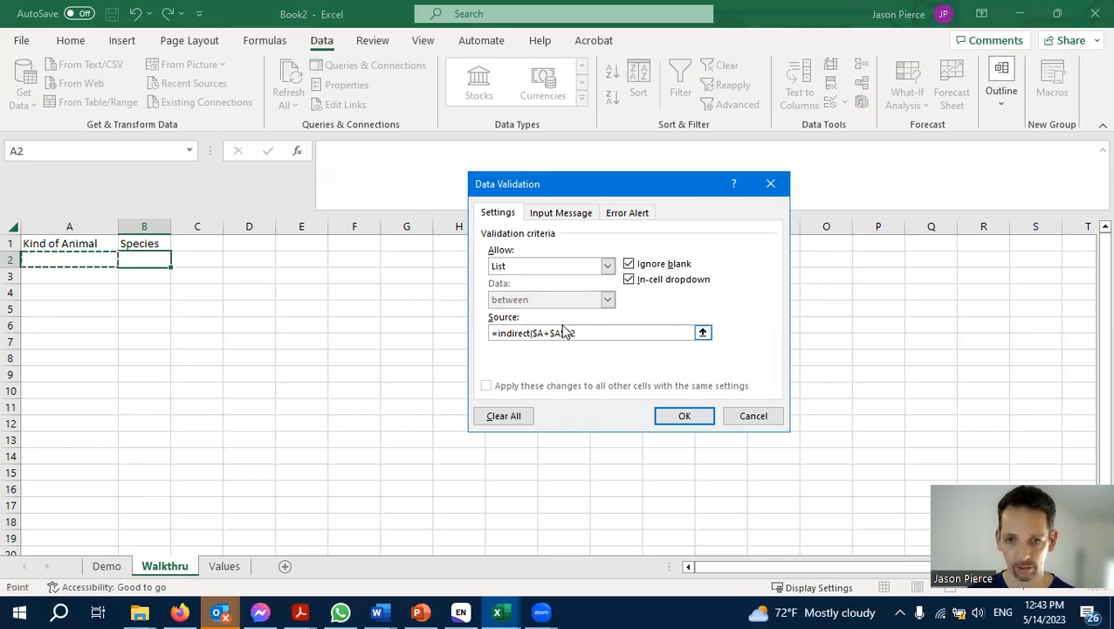
pyautogui.moveTo(568, 335); pyautogui.dragTo(562, 333)
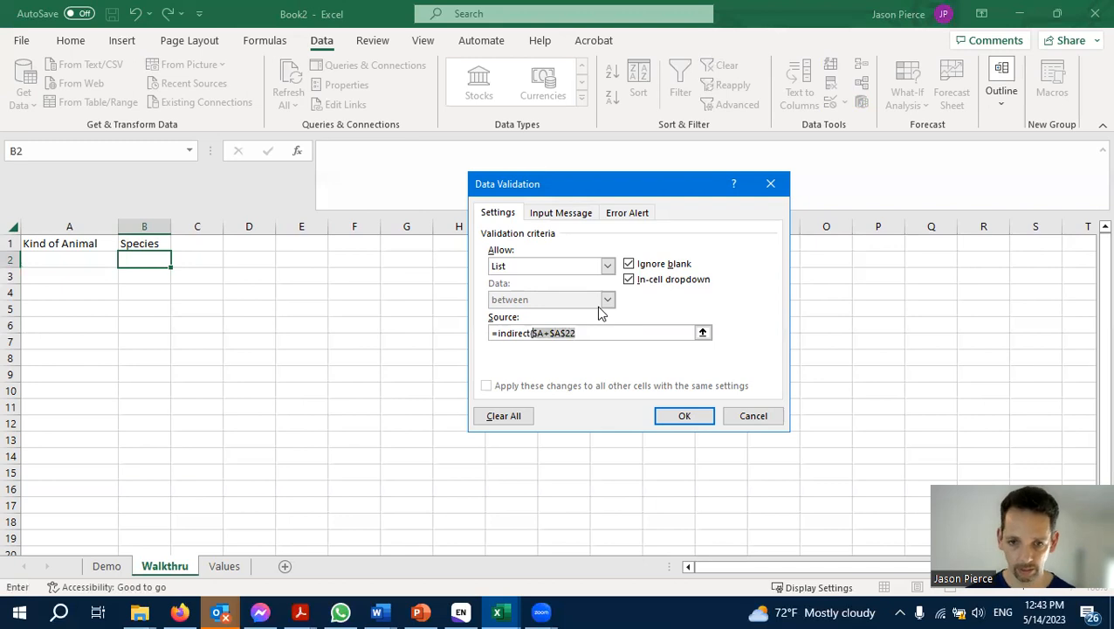
pyautogui.write('A2)')
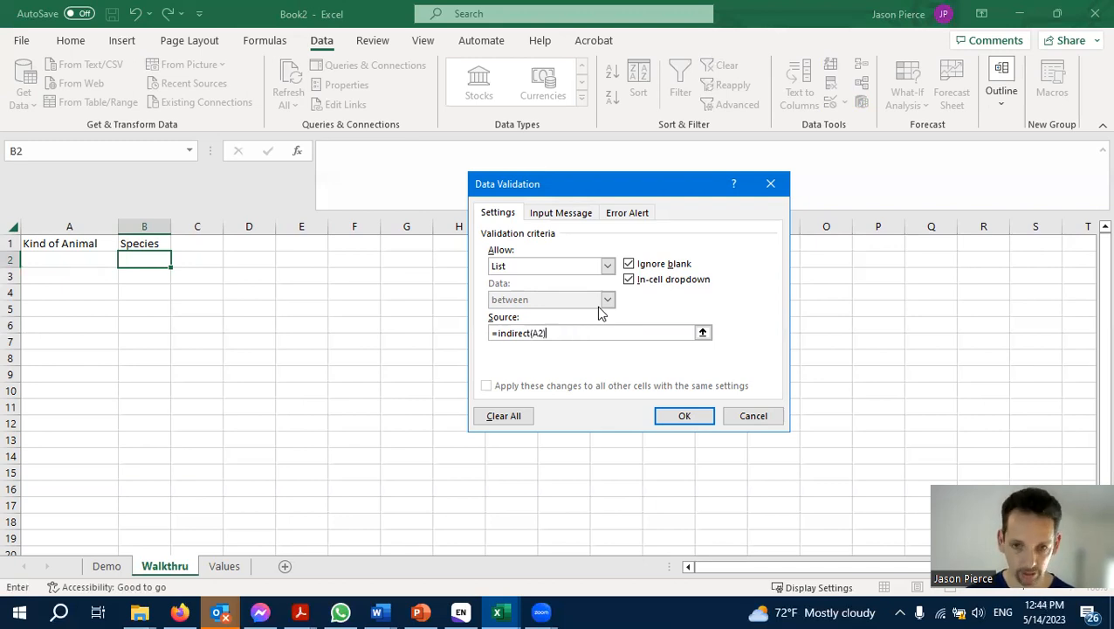
pyautogui.press('Return')
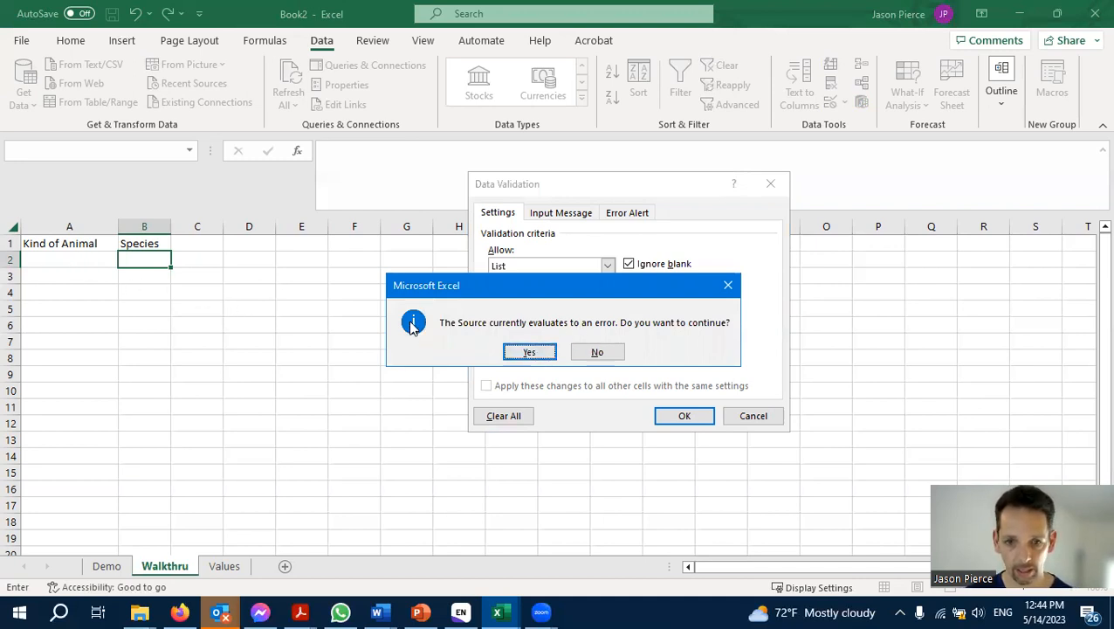
pyautogui.click(535, 352)
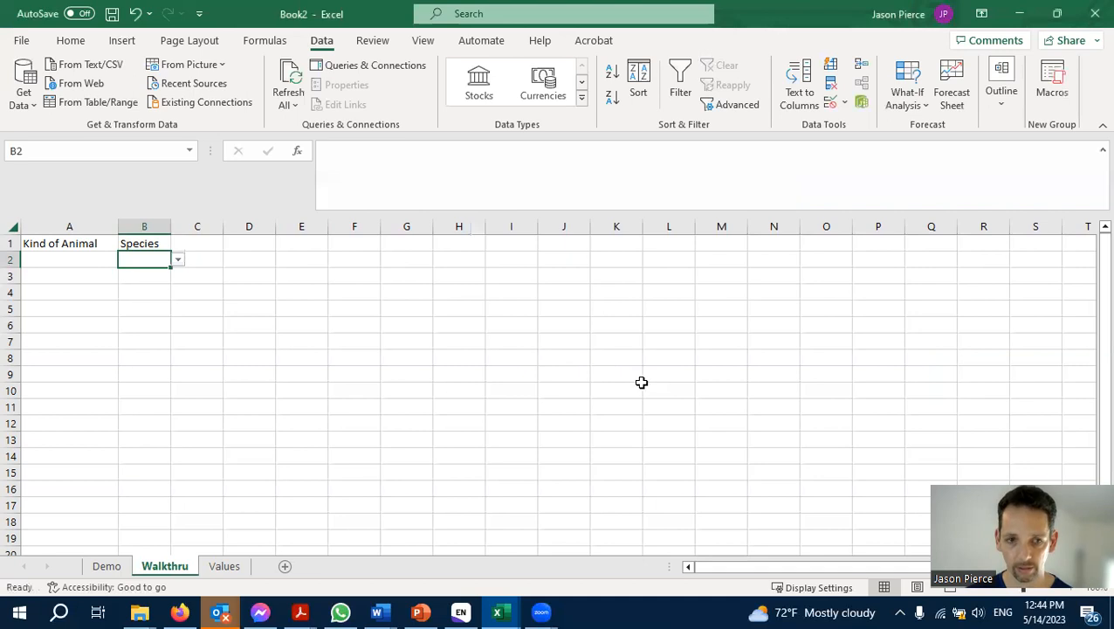
# Choose Pets as the kind of animal in A2 and check the species options offered in B2.
pyautogui.click(98, 257)
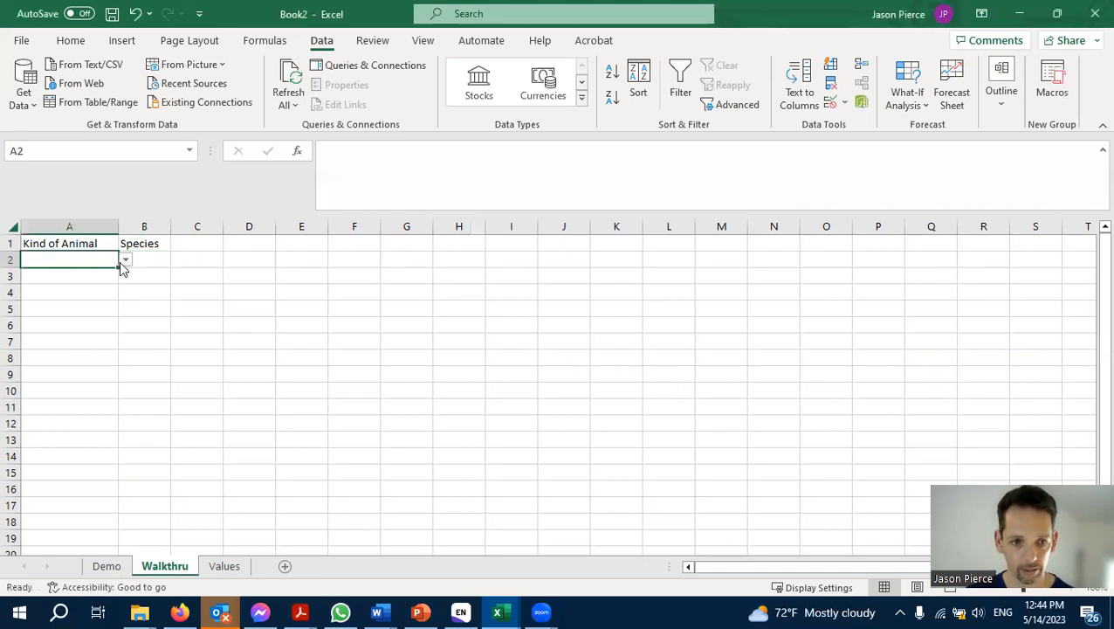
pyautogui.click(126, 261)
pyautogui.click(79, 274)
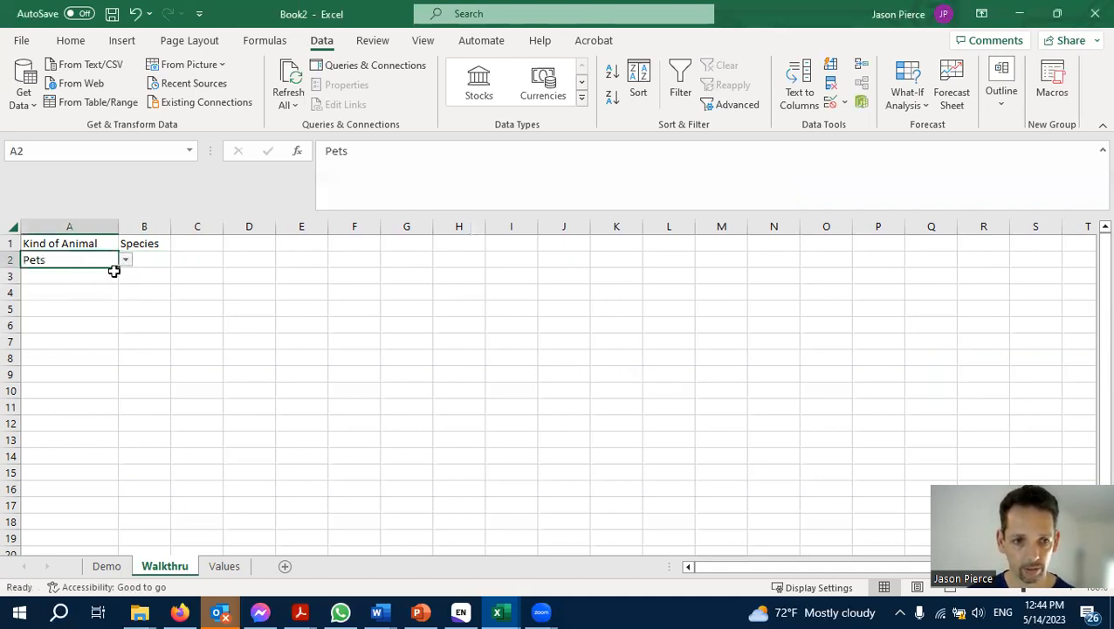
pyautogui.click(152, 259)
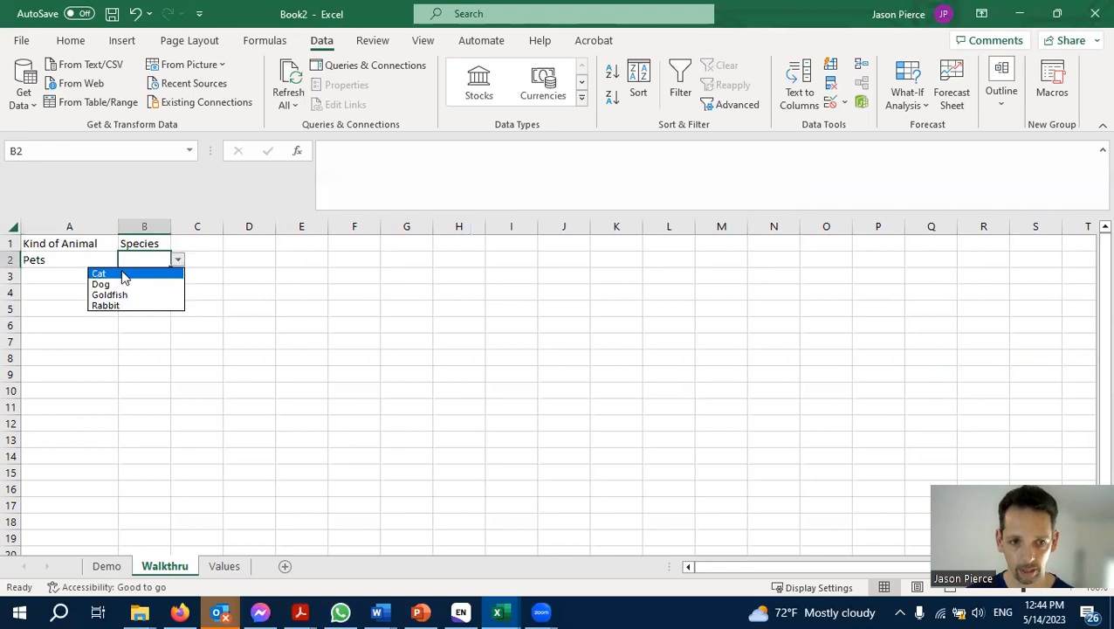
# Change the kind of animal in A2 to Circus and check the species options offered in B2.
pyautogui.click(61, 260)
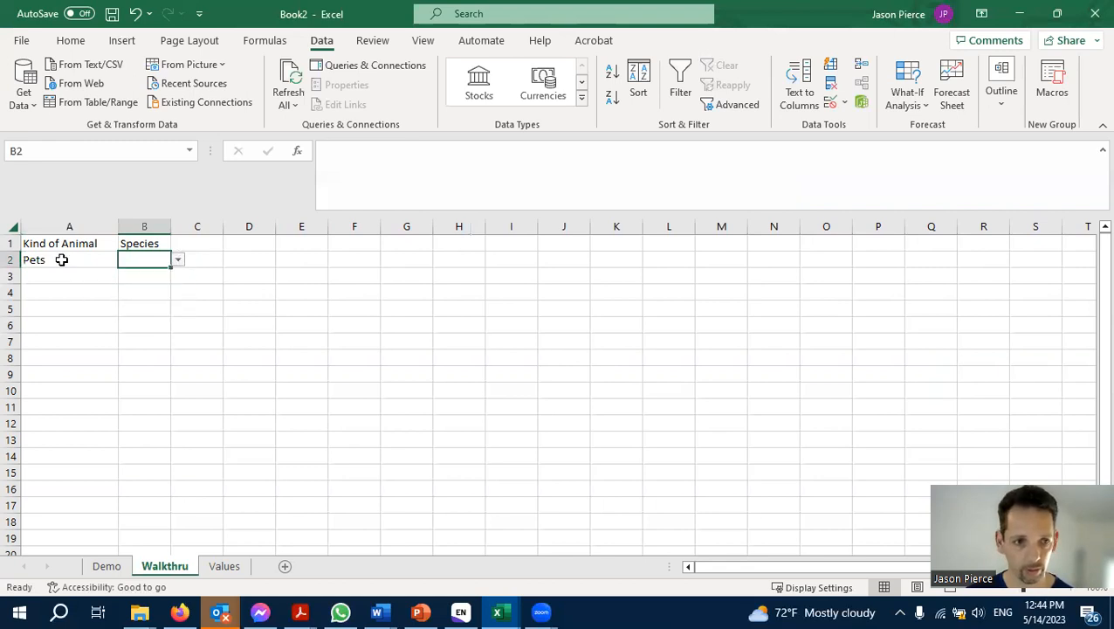
pyautogui.click(63, 259)
pyautogui.click(125, 262)
pyautogui.click(77, 284)
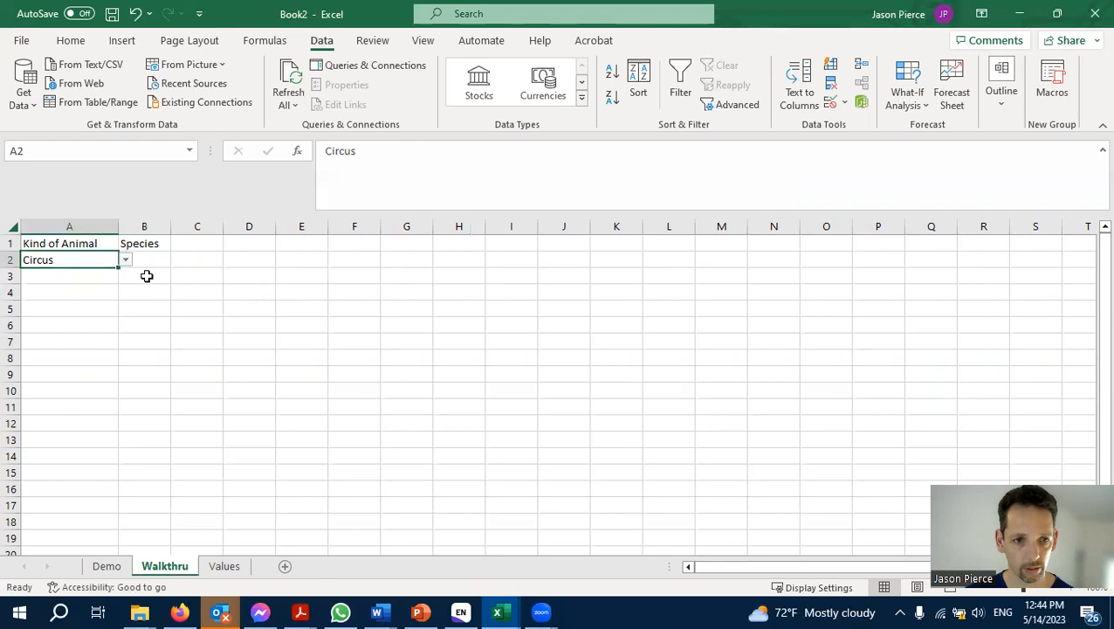
pyautogui.click(148, 263)
pyautogui.click(177, 260)
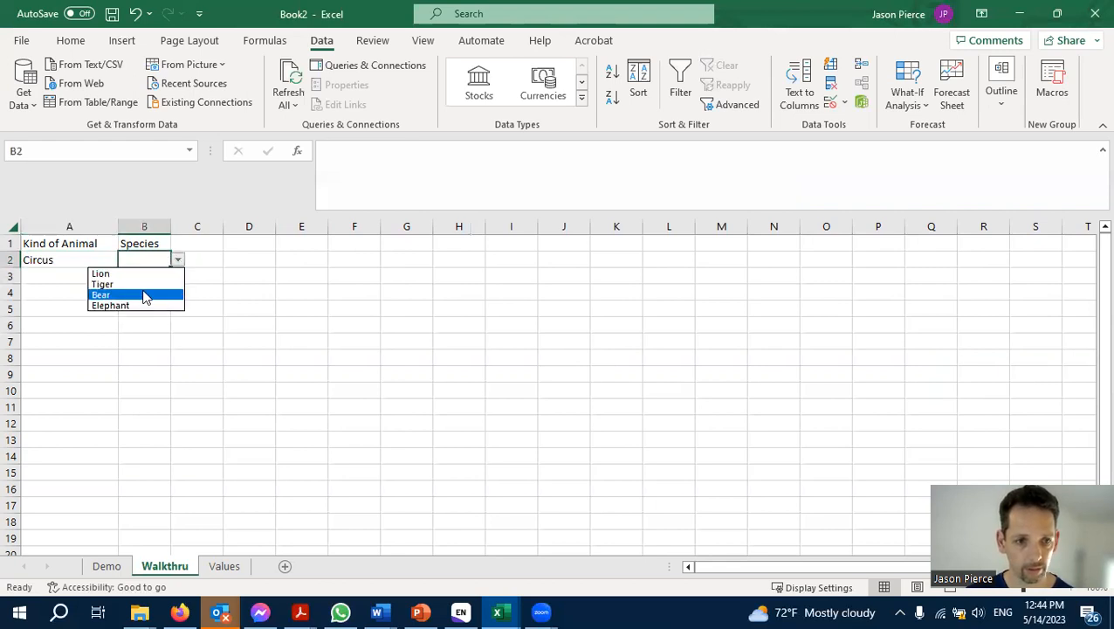
pyautogui.press('Escape')
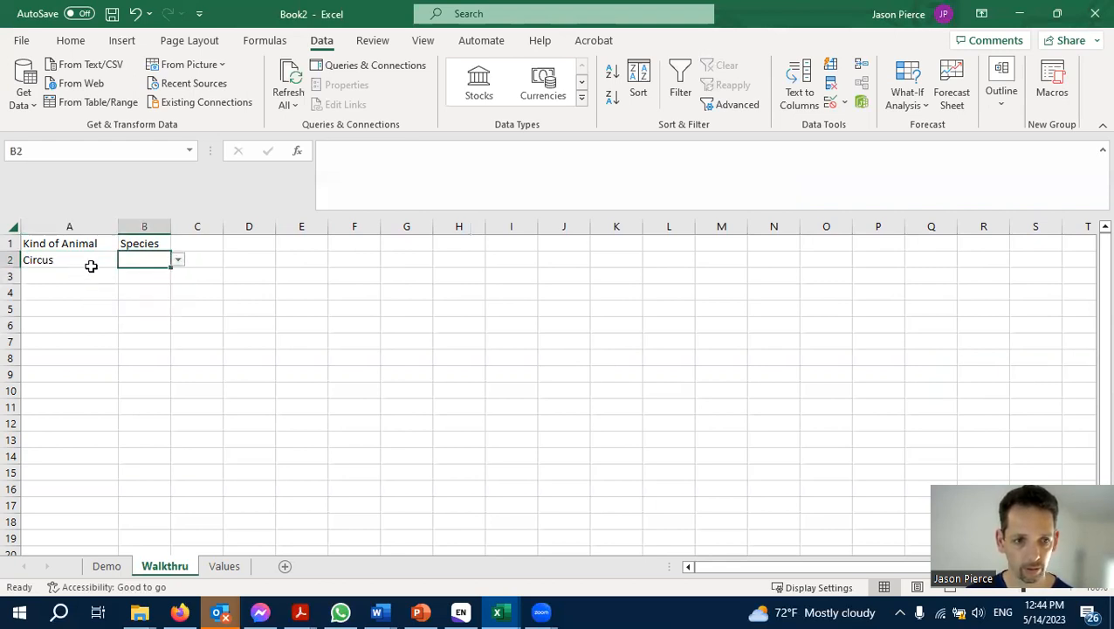
# Fill the dependent dropdown from B2 down the Species column to about row 18 and check the cells below B2.
pyautogui.click(93, 265)
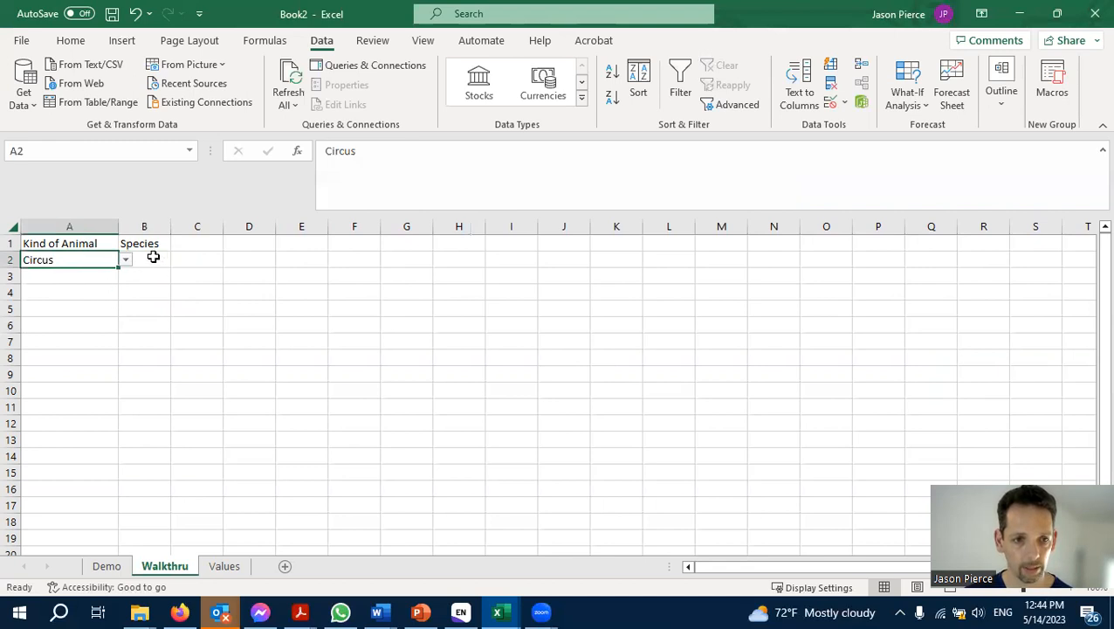
pyautogui.click(152, 259)
pyautogui.moveTo(170, 269); pyautogui.dragTo(149, 533)
pyautogui.click(153, 278)
pyautogui.click(154, 303)
pyautogui.click(152, 277)
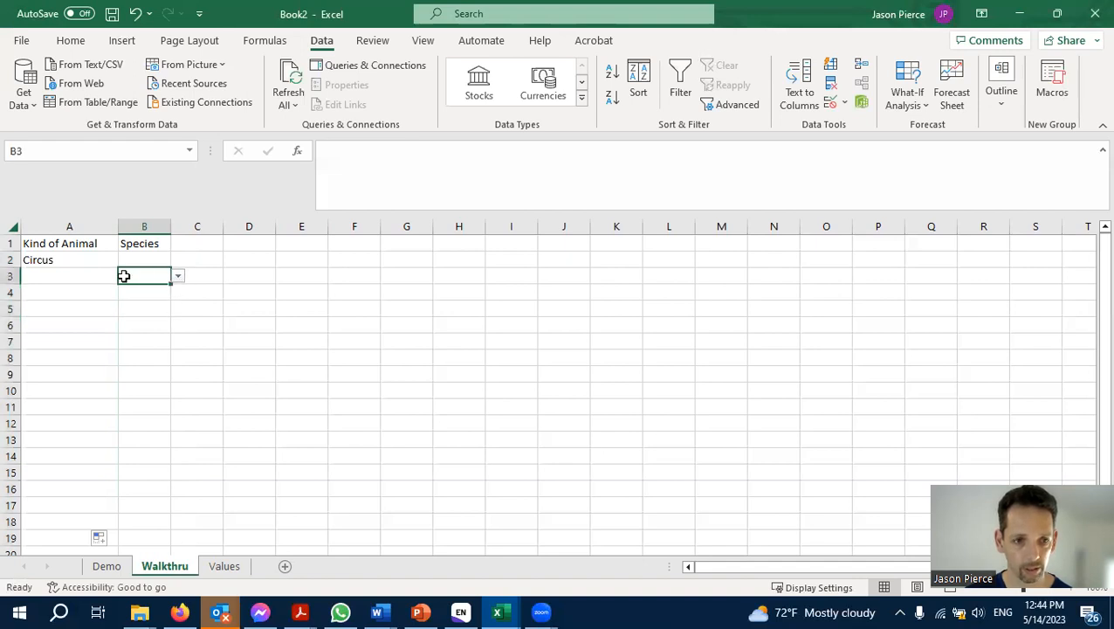
# Choose Farm as the kind of animal in A3 and Horse as its species in B3.
pyautogui.click(96, 274)
pyautogui.click(126, 277)
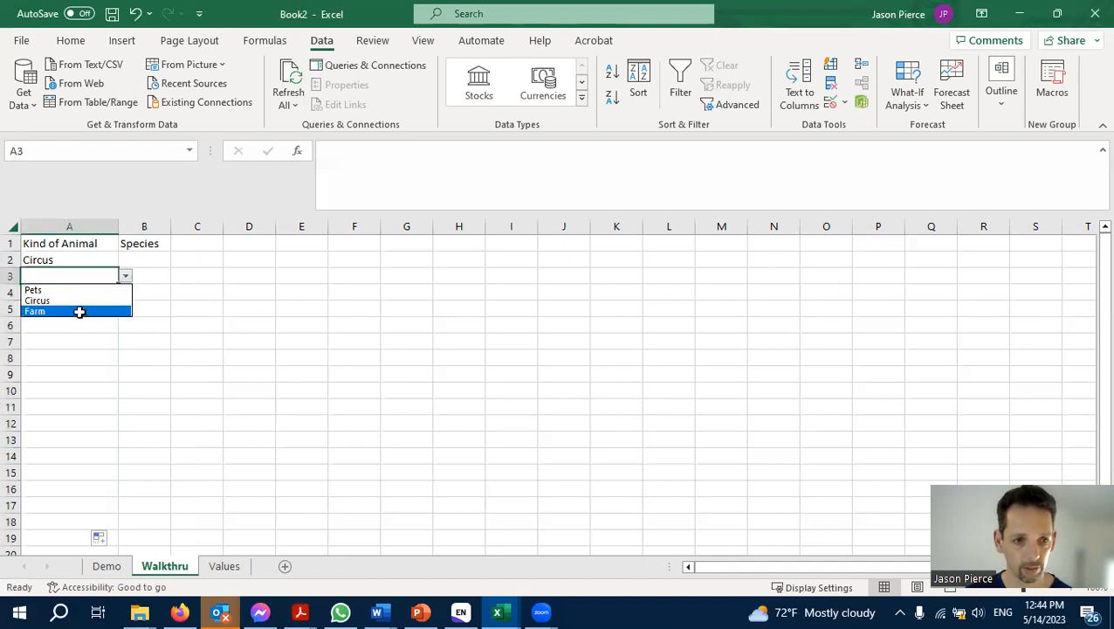
pyautogui.click(83, 310)
pyautogui.click(147, 277)
pyautogui.click(175, 277)
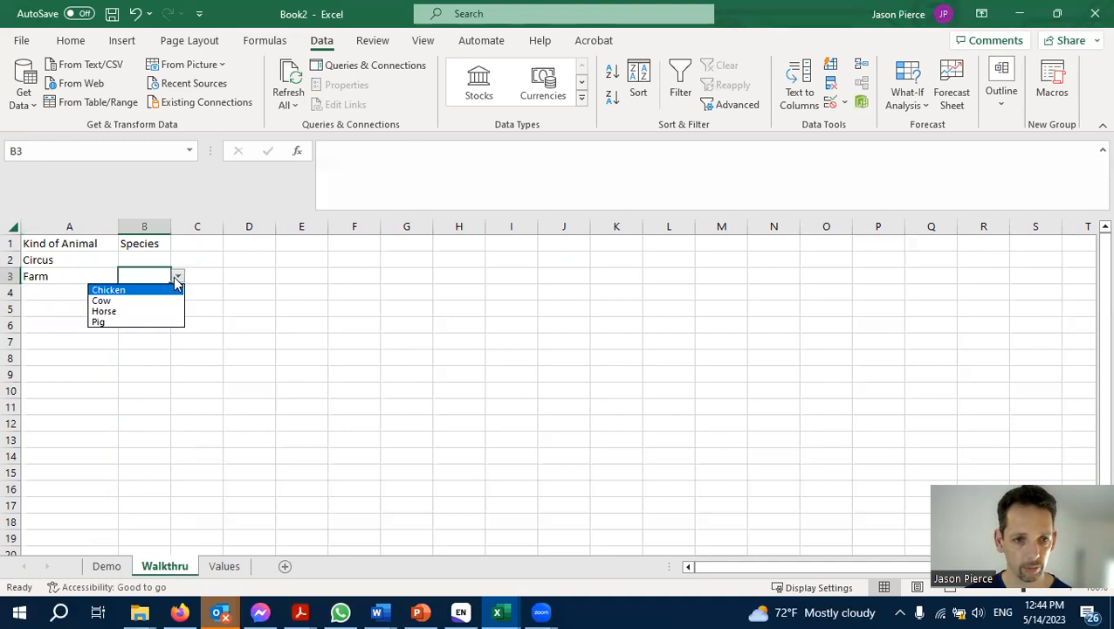
pyautogui.click(146, 314)
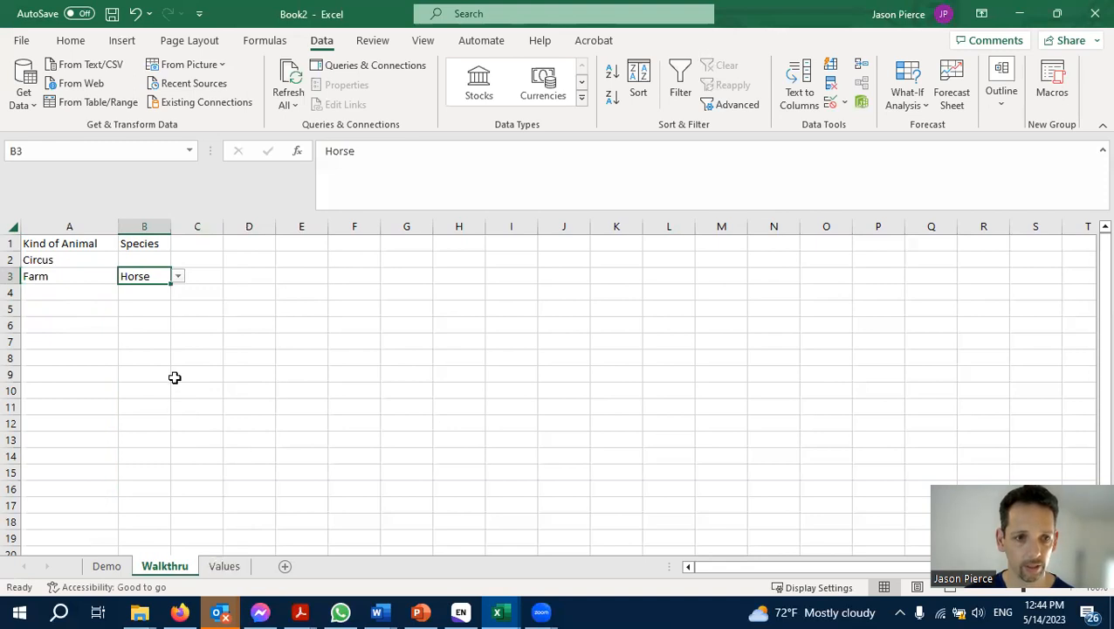
# Compare the Circus choice in A2 with the kind label and the named species range B3:E3 on the Values sheet.
pyautogui.click(141, 259)
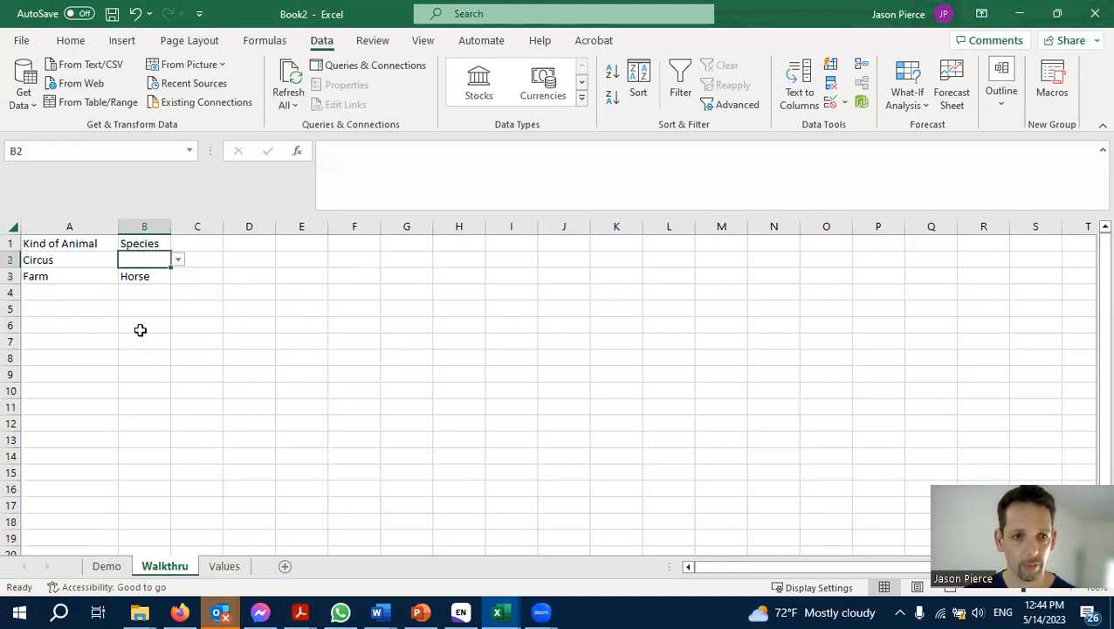
pyautogui.click(46, 259)
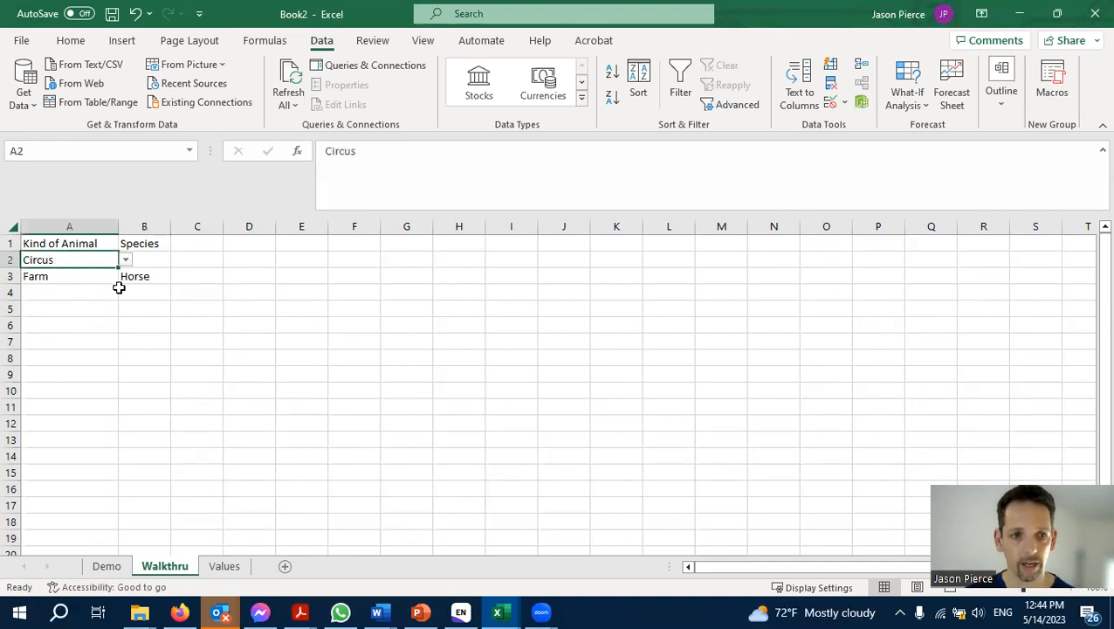
pyautogui.click(226, 567)
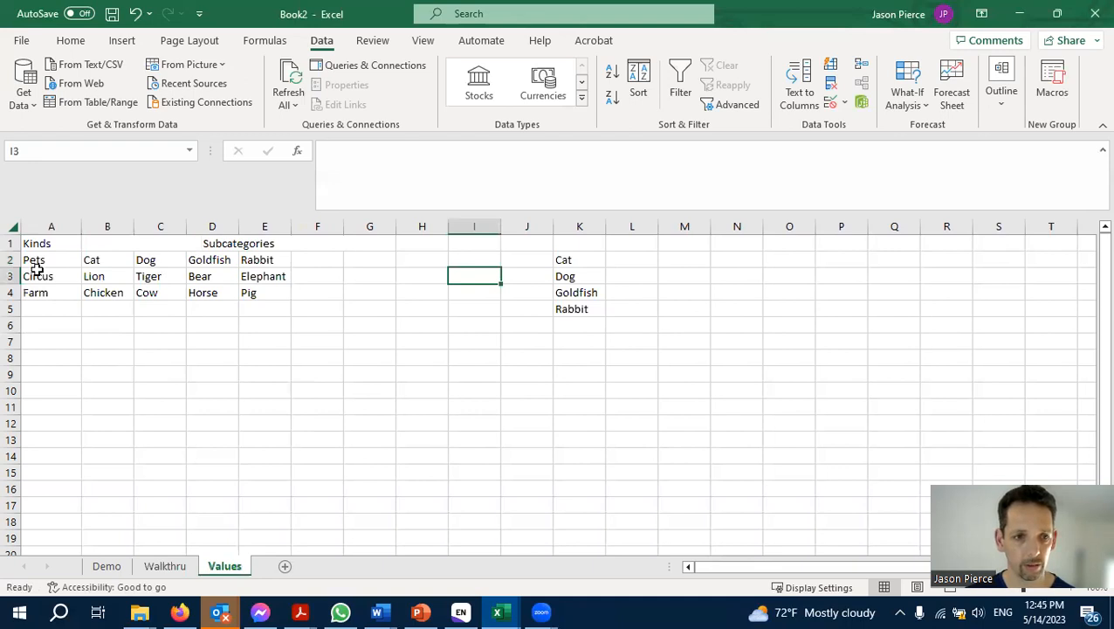
pyautogui.moveTo(93, 276); pyautogui.dragTo(261, 277)
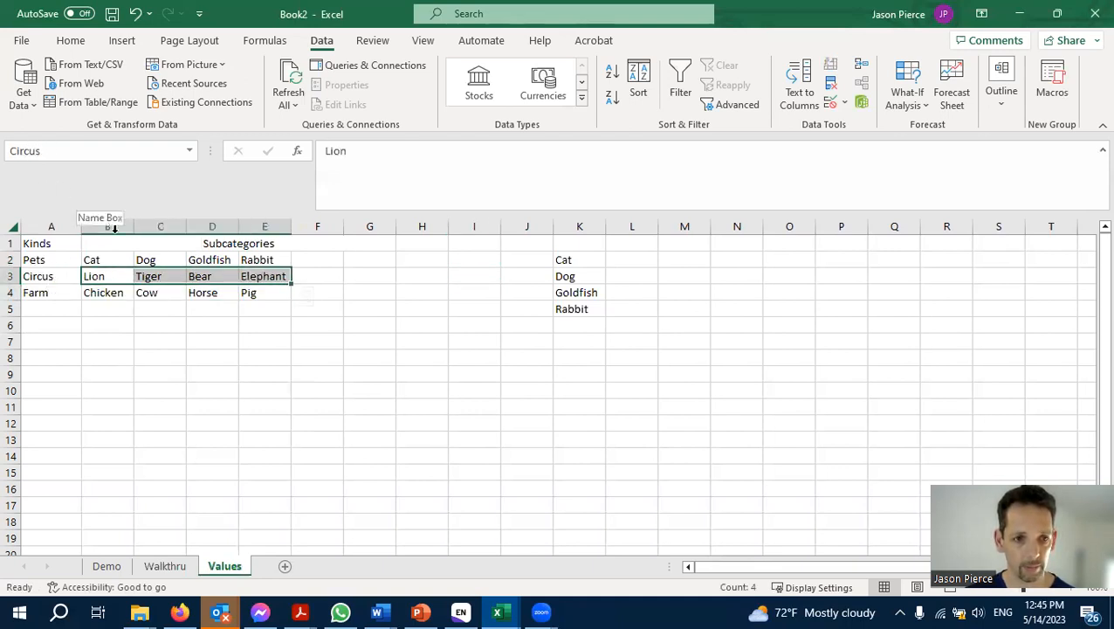
pyautogui.click(35, 276)
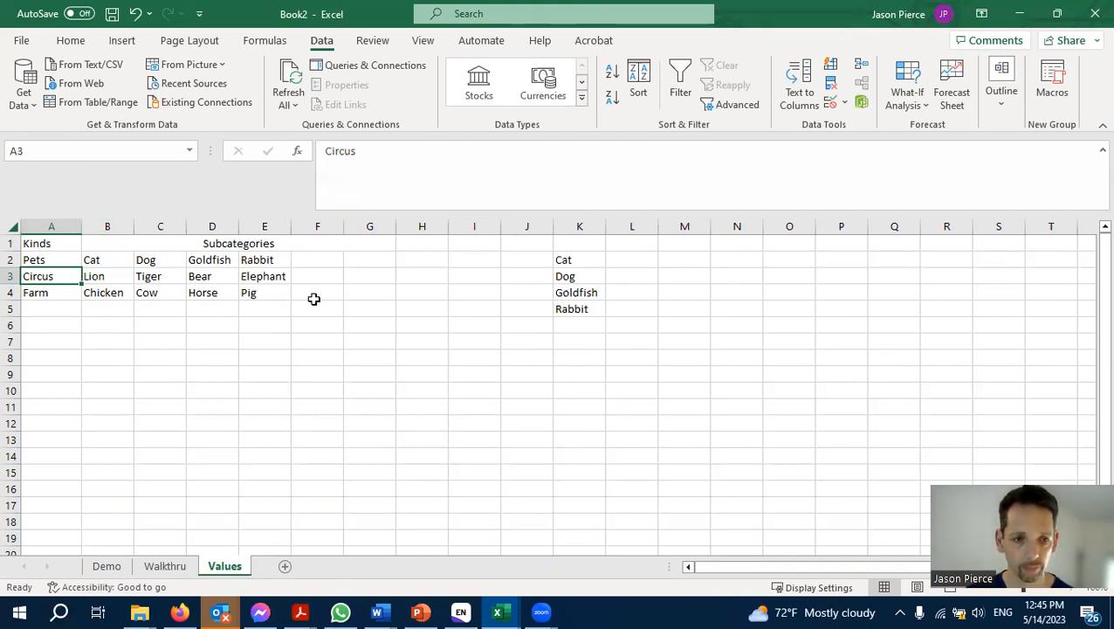
# Enter the heading Kind of Animal in F1 of the Walkthru sheet.
pyautogui.click(178, 568)
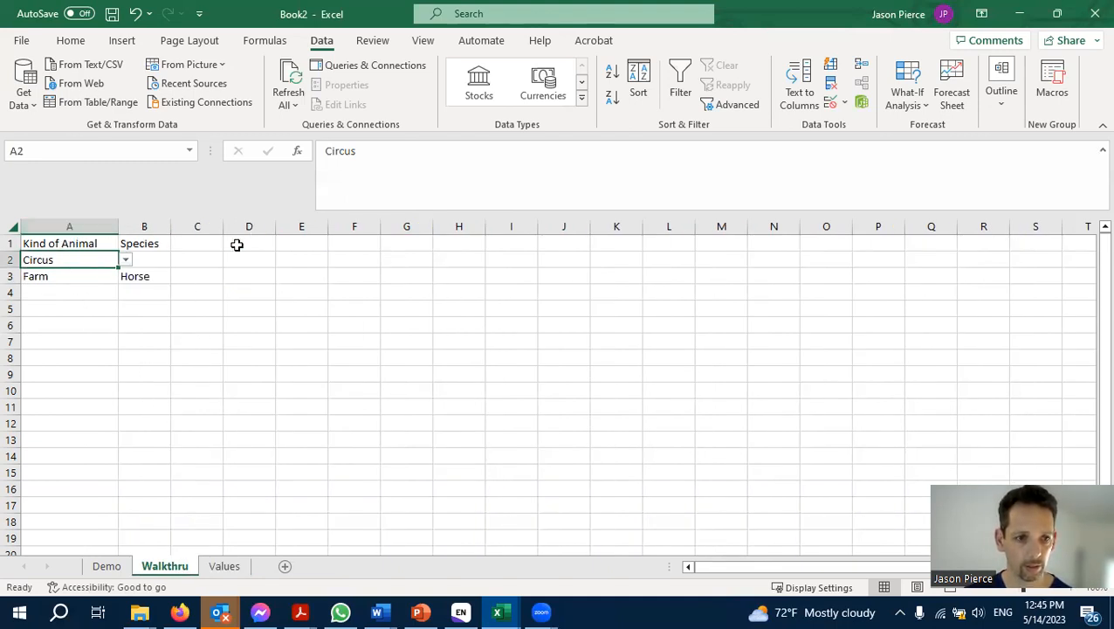
pyautogui.click(346, 240)
pyautogui.write('Lind of Animal')
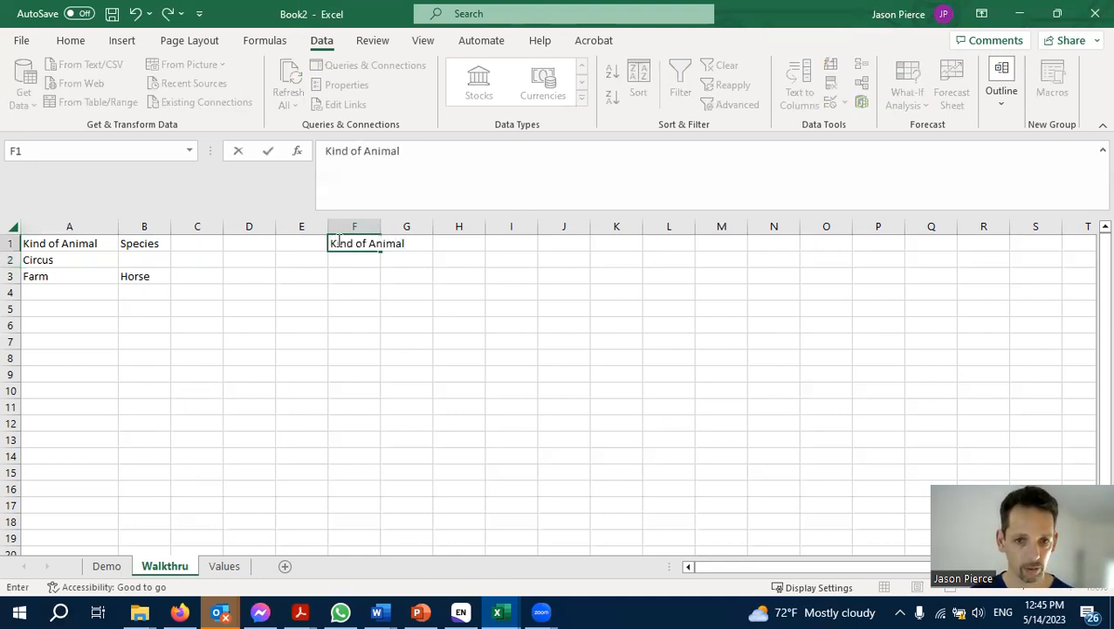
pyautogui.press('Return')
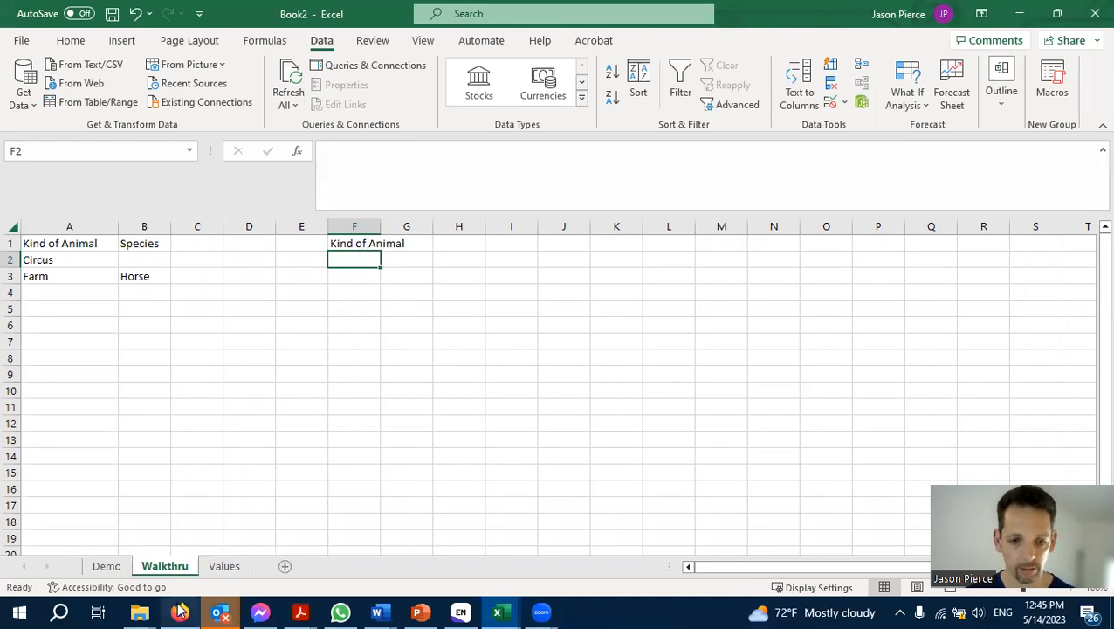
# Name the range A2:A4 on the Values sheet Kinds.
pyautogui.click(226, 567)
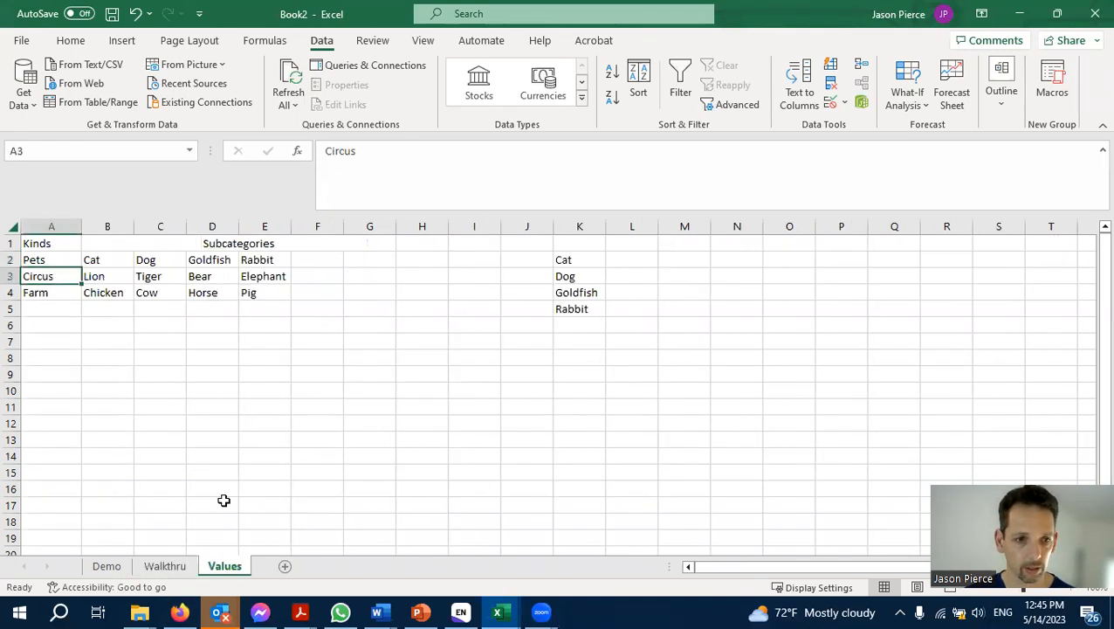
pyautogui.moveTo(44, 260); pyautogui.dragTo(50, 293)
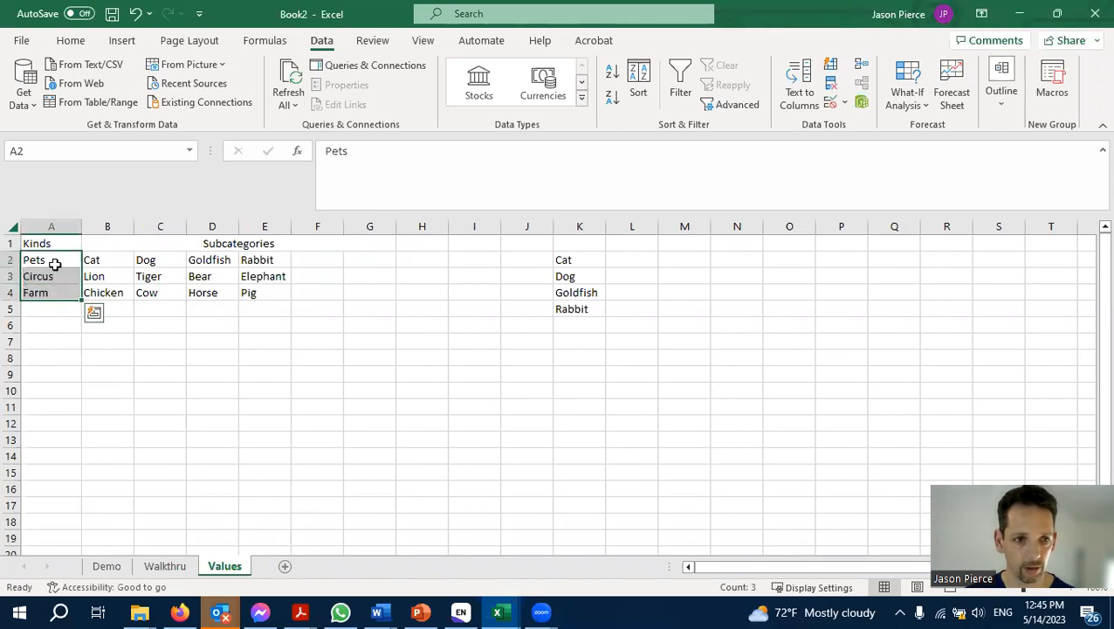
pyautogui.click(36, 150)
pyautogui.write('Kinds')
pyautogui.press('Return')
# Fit column F of the Walkthru sheet to its heading and enter the heading Species in G1.
pyautogui.click(165, 565)
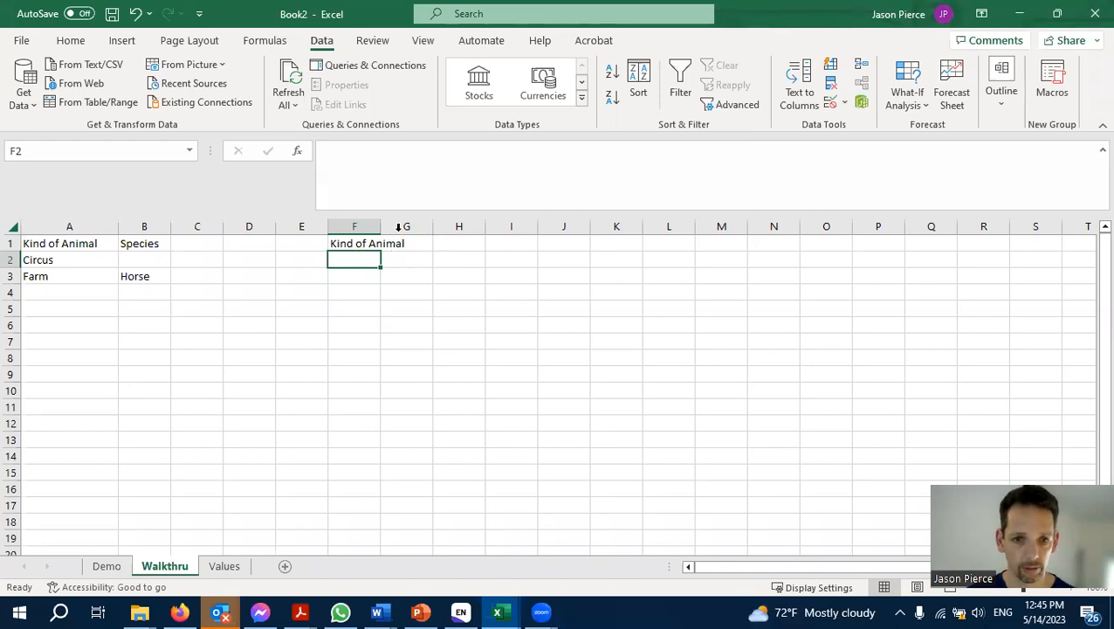
pyautogui.doubleClick(381, 225)
pyautogui.click(442, 243)
pyautogui.write('Sp')
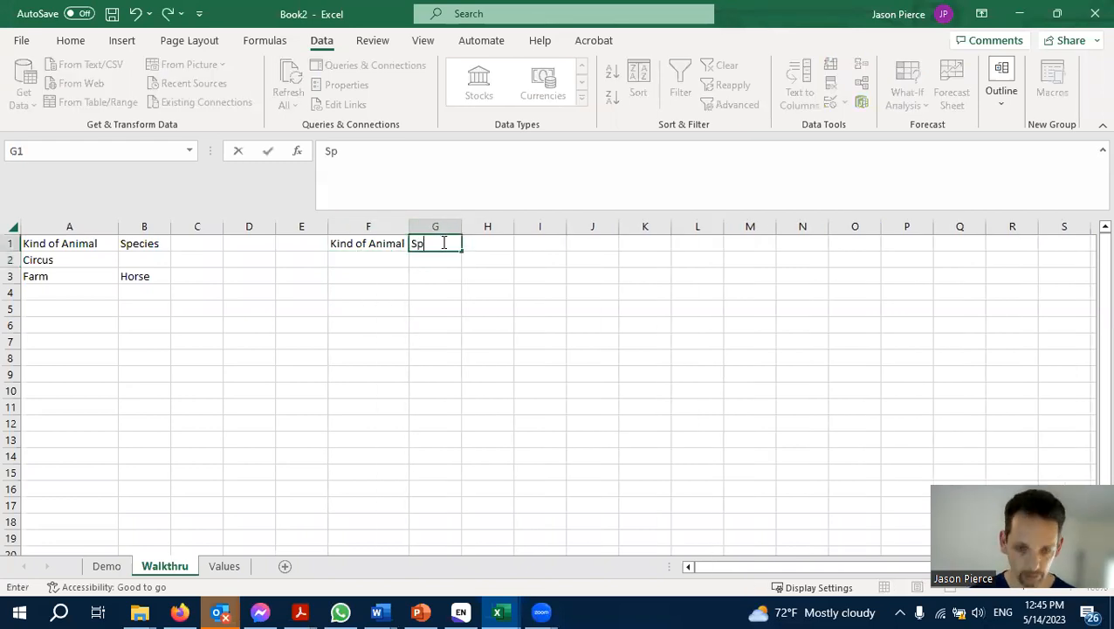
pyautogui.write('ecies')
pyautogui.press('Return')
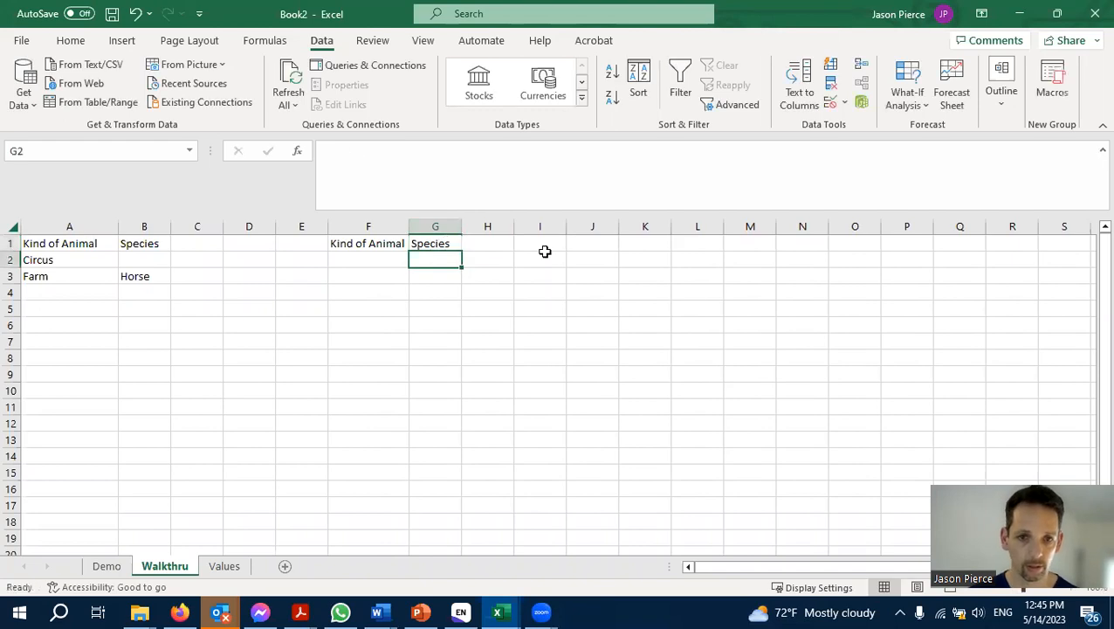
# Add list data validation to F2 with the source =indirect("Kinds") and check the options its dropdown offers.
pyautogui.click(382, 255)
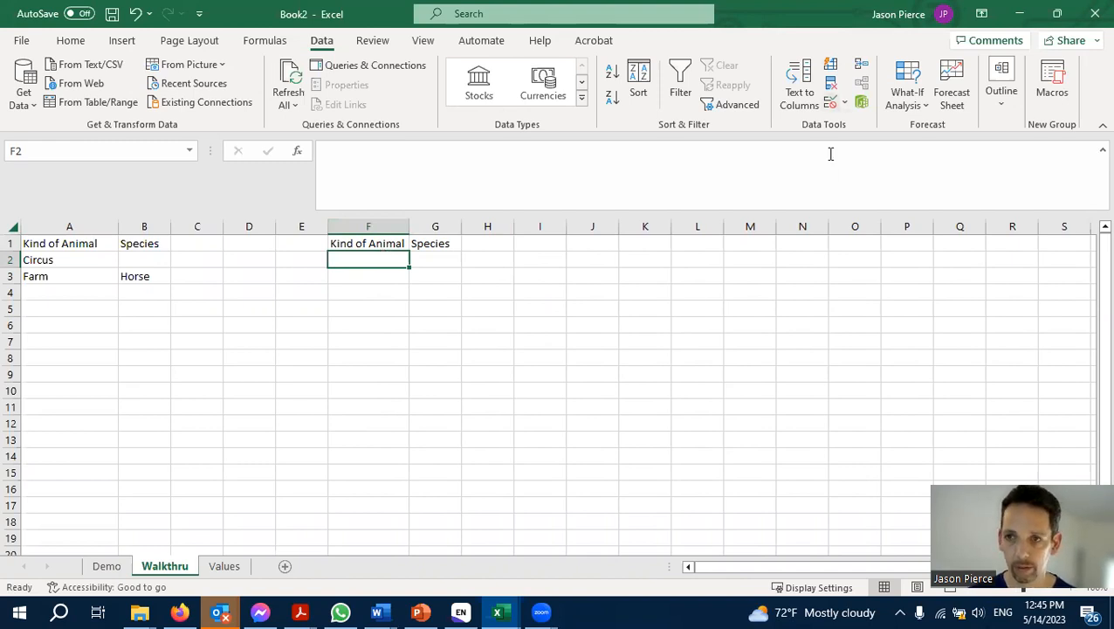
pyautogui.click(845, 102)
pyautogui.click(888, 125)
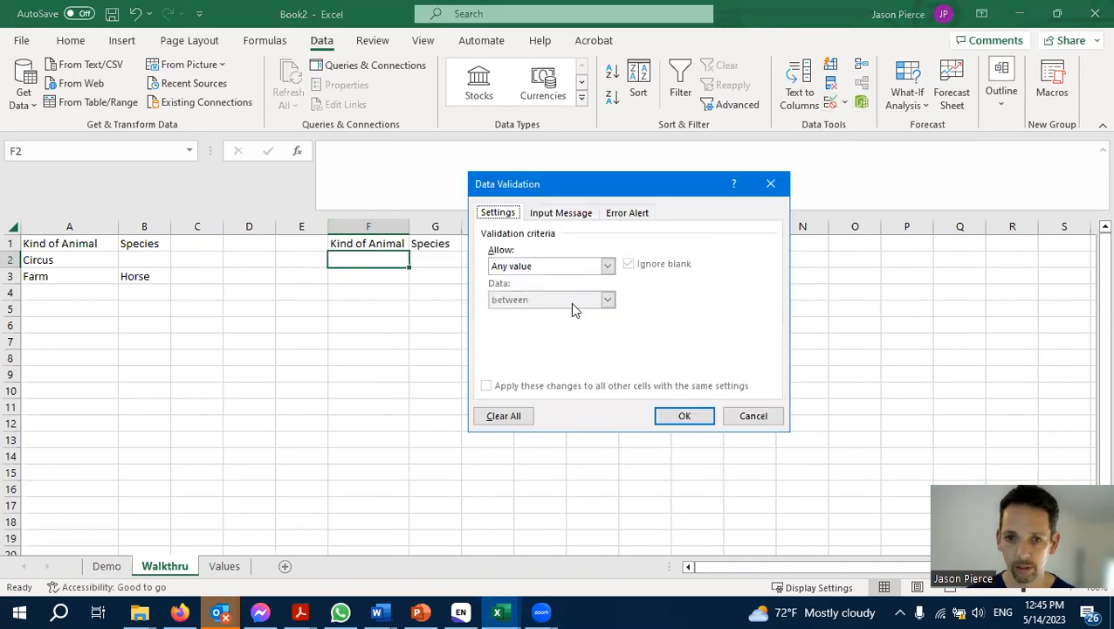
pyautogui.click(607, 266)
pyautogui.click(570, 312)
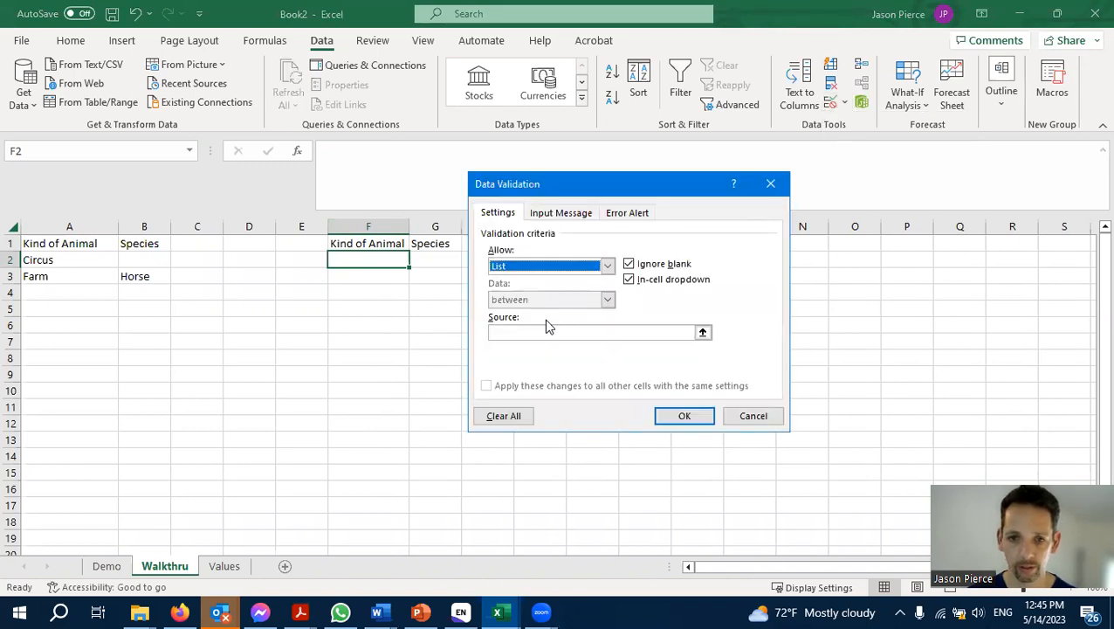
pyautogui.click(534, 332)
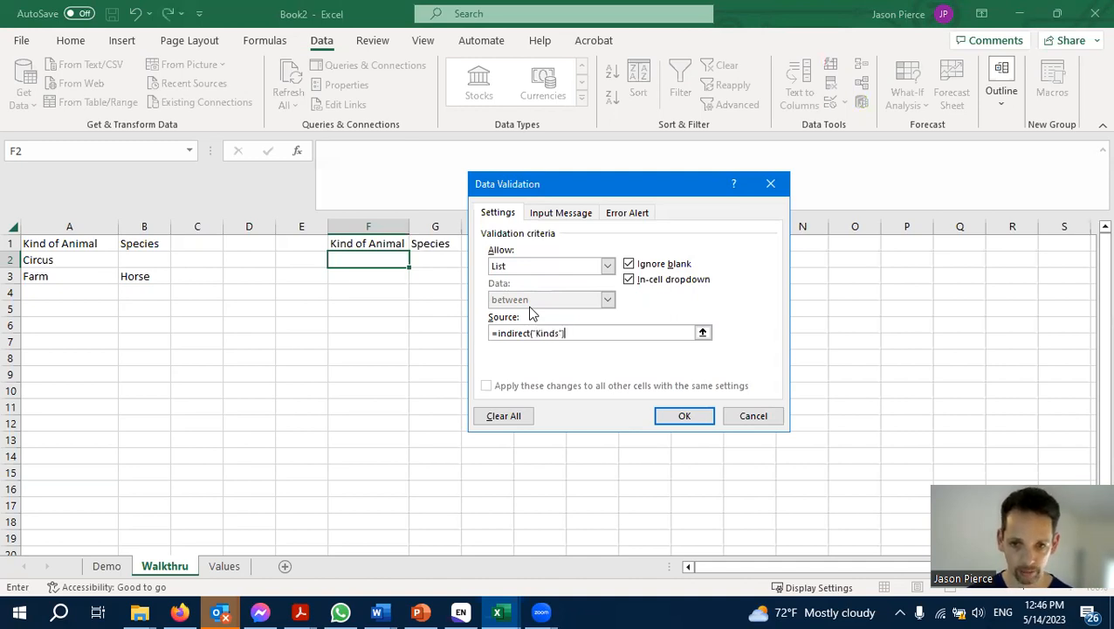
pyautogui.press('Return')
pyautogui.click(417, 260)
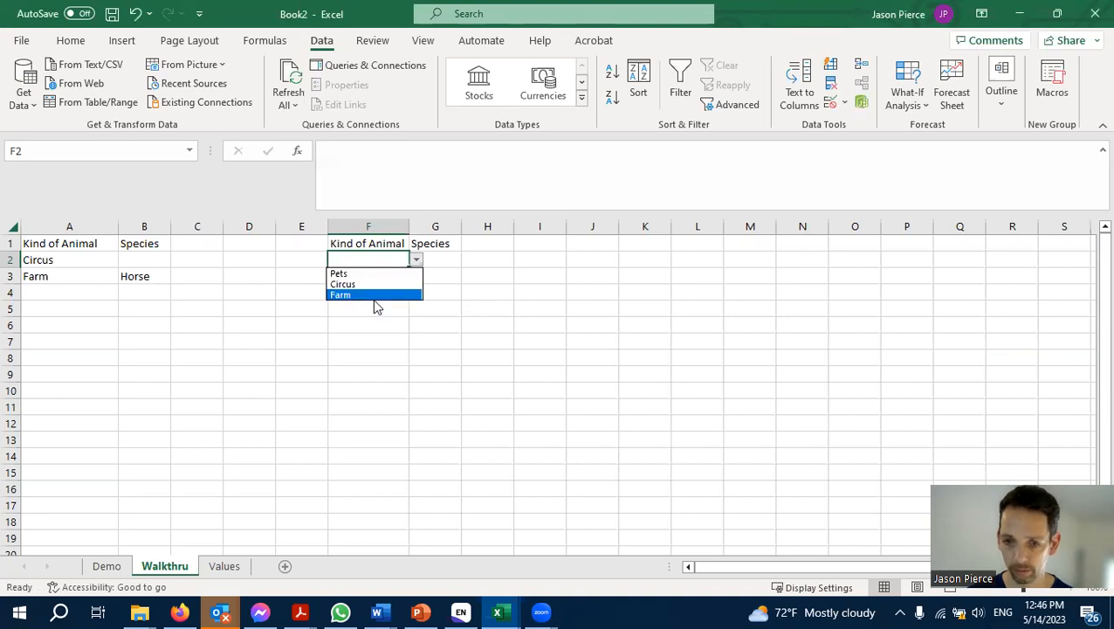
pyautogui.click(439, 266)
pyautogui.click(447, 259)
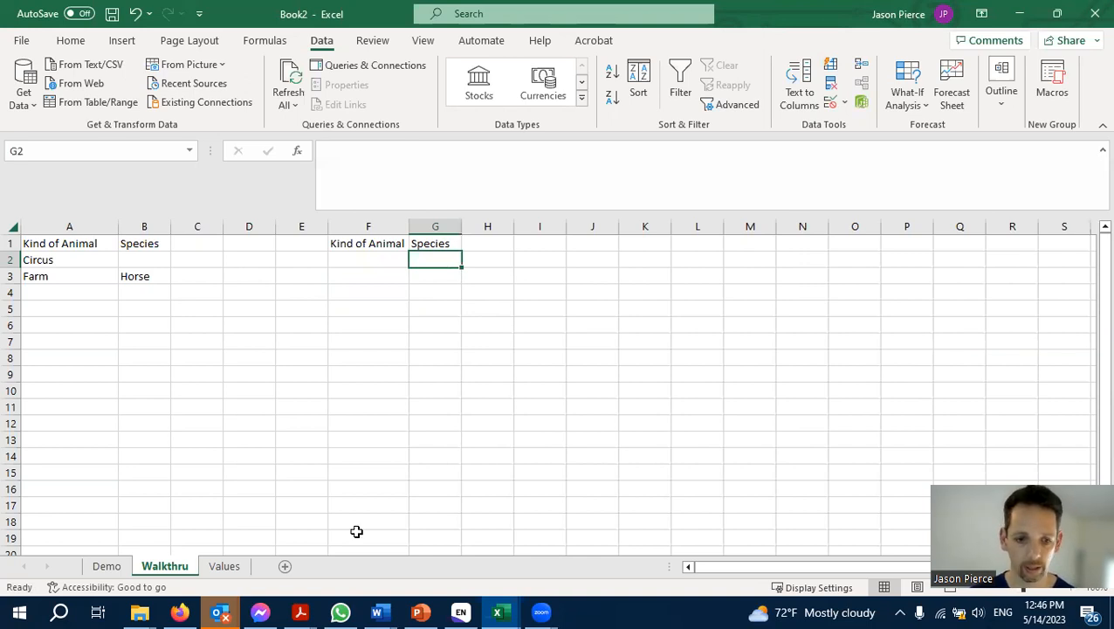
# Copy the circus and farm species in B3:E4 of the Values sheet and paste them transposed starting at L2.
pyautogui.click(221, 567)
pyautogui.moveTo(93, 278); pyautogui.dragTo(253, 295)
pyautogui.hotkey('ctrl', 'c')
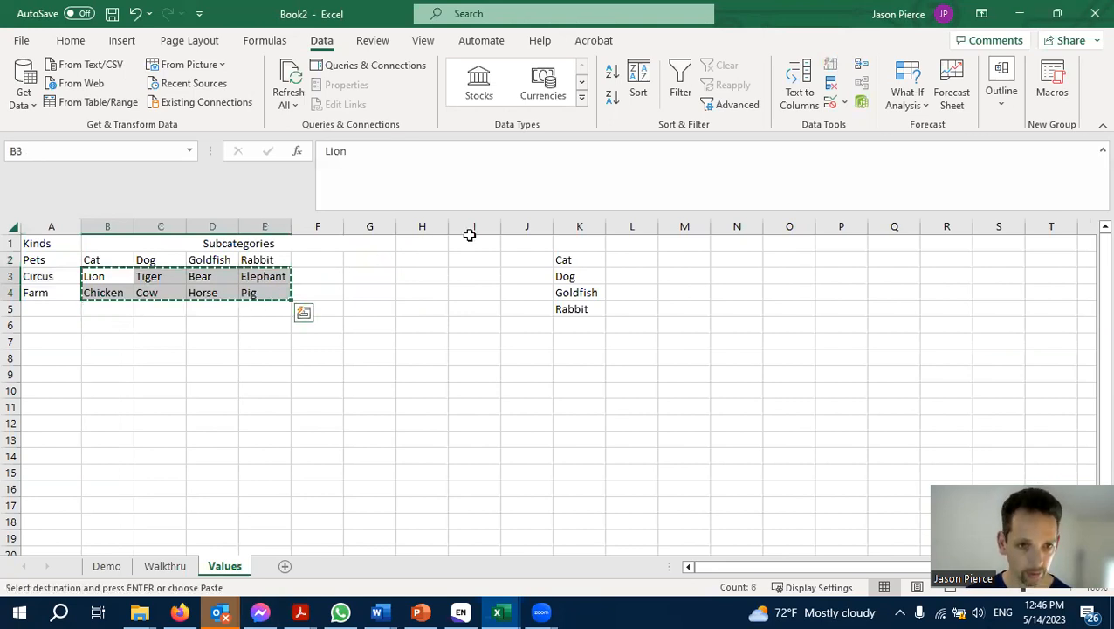
pyautogui.click(638, 261)
pyautogui.hotkey('ctrl', 'alt', 'v')
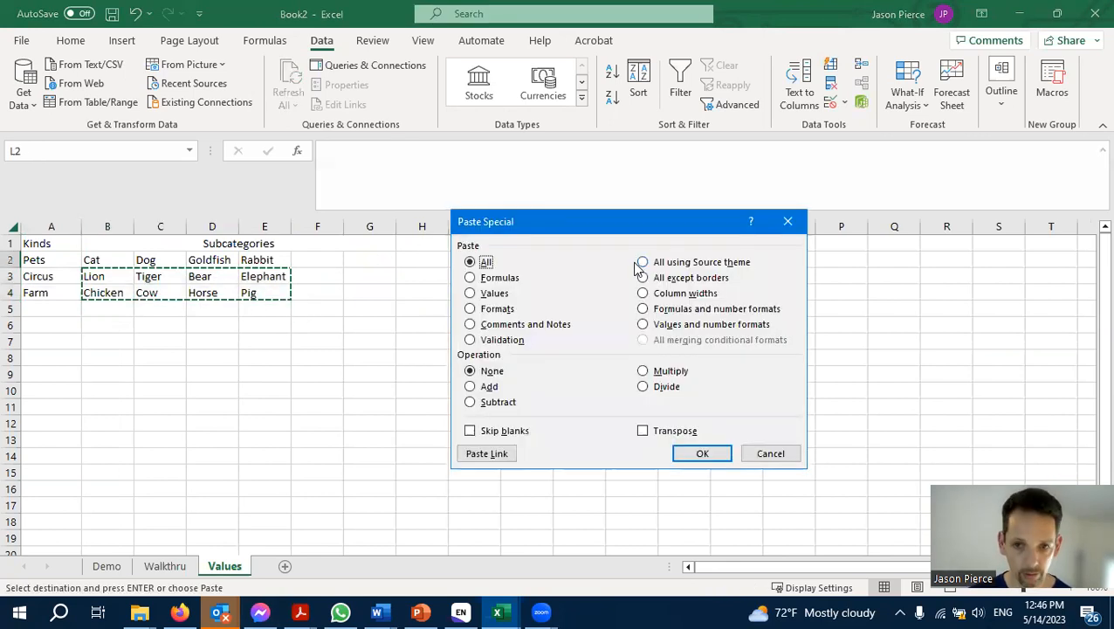
pyautogui.click(643, 430)
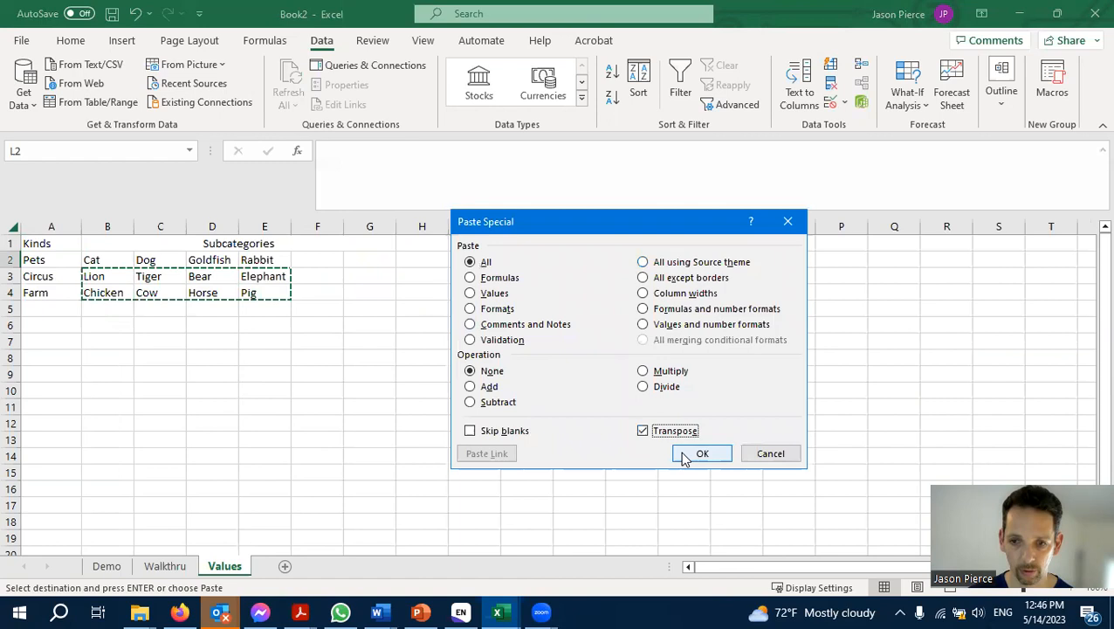
pyautogui.click(689, 455)
# Name the vertical list of circus species in L2:L5 Circus2.
pyautogui.click(630, 260)
pyautogui.moveTo(626, 260); pyautogui.dragTo(627, 312)
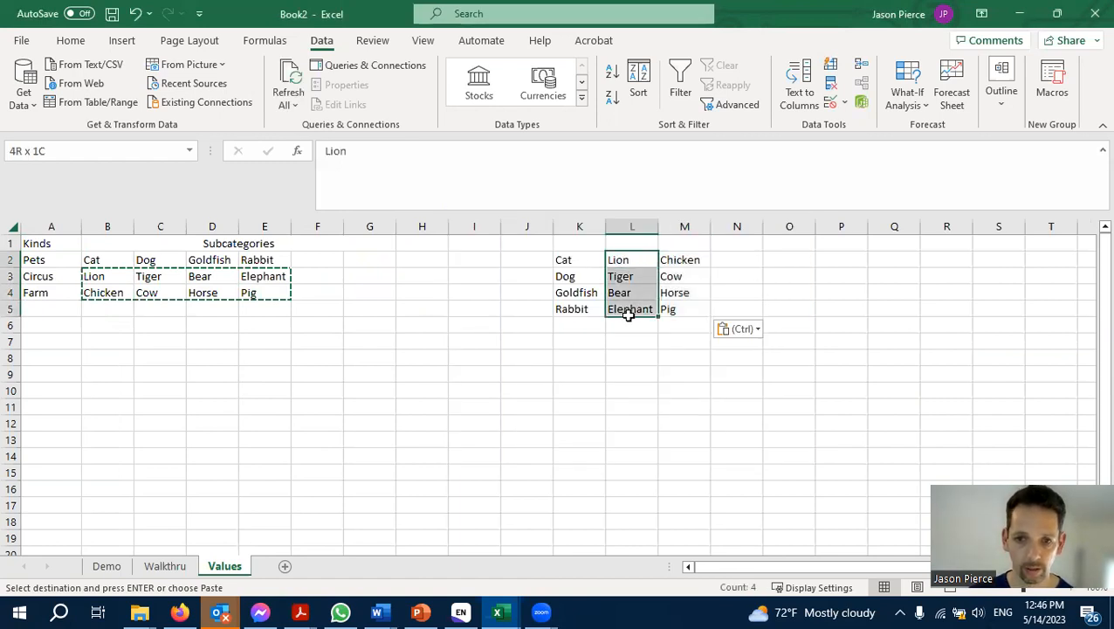
pyautogui.click(87, 148)
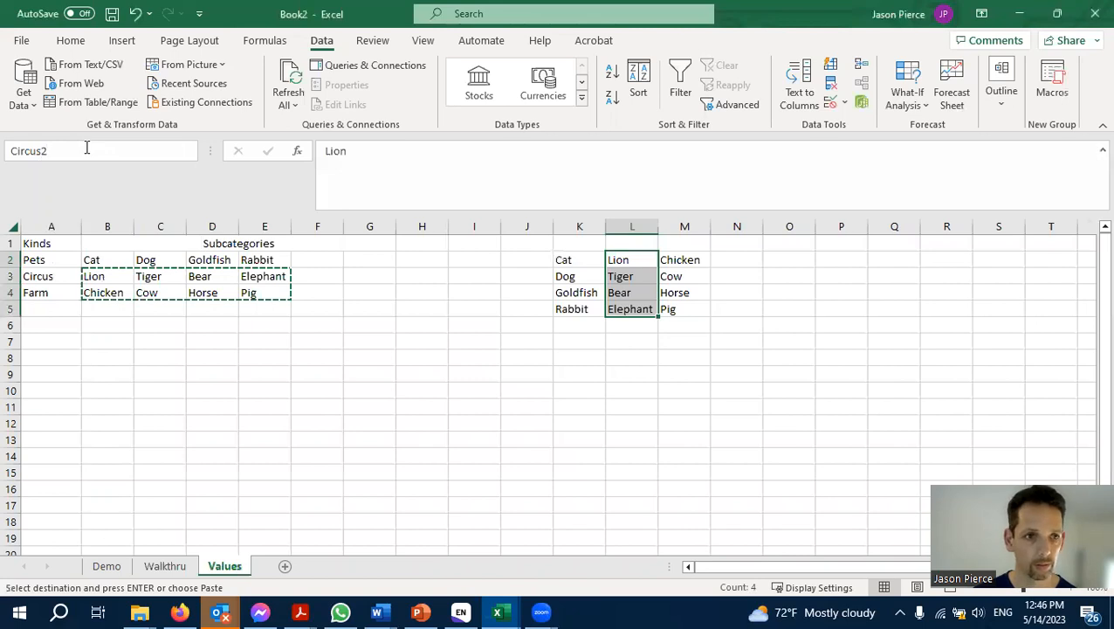
pyautogui.write('Circus2')
pyautogui.press('Return')
# Name the vertical list of farm species in M2:M5 Farm2.
pyautogui.moveTo(687, 259); pyautogui.dragTo(678, 310)
pyautogui.click(53, 149)
pyautogui.write('Fa')
pyautogui.press('Return')
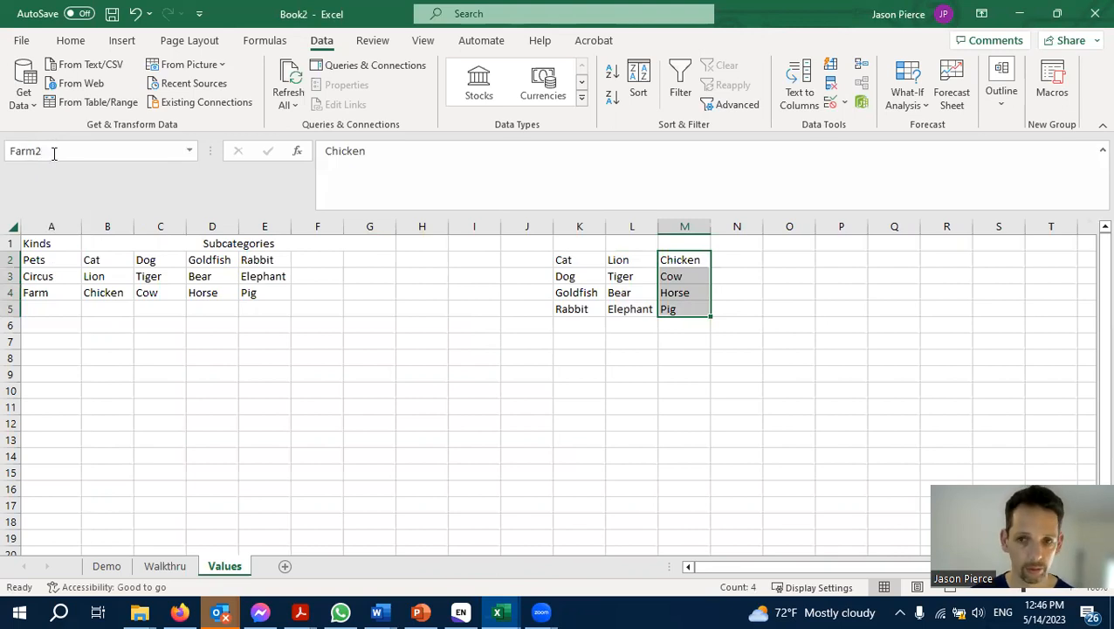
pyautogui.click(419, 439)
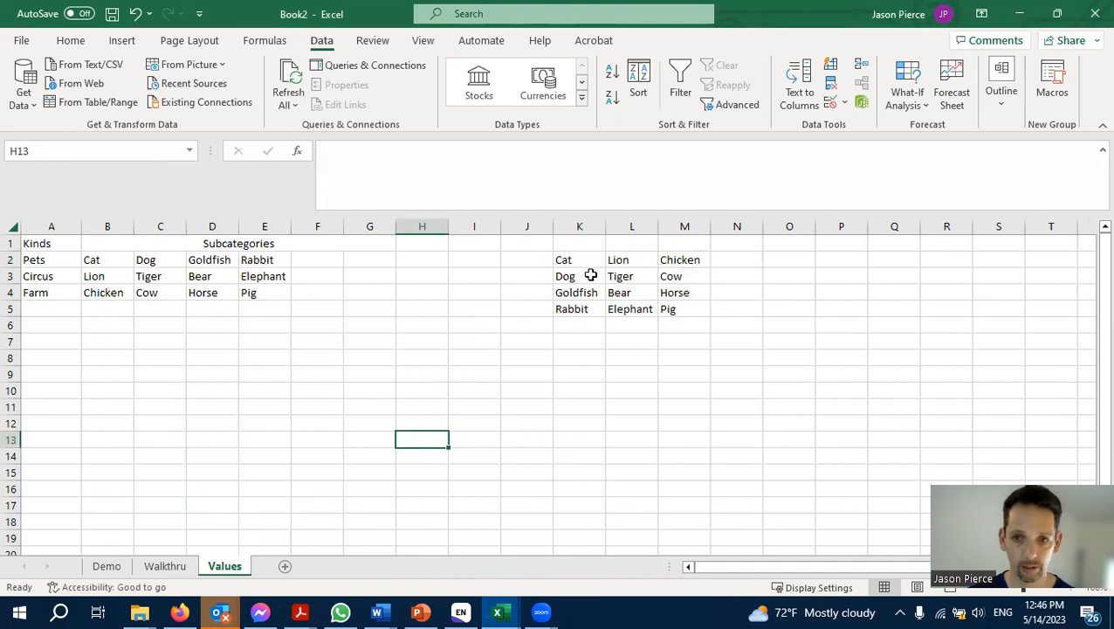
# Rename the kinds in A2:A4 as Pets2, Circus2 and Farm2, and return to the Walkthru sheet.
pyautogui.click(40, 259)
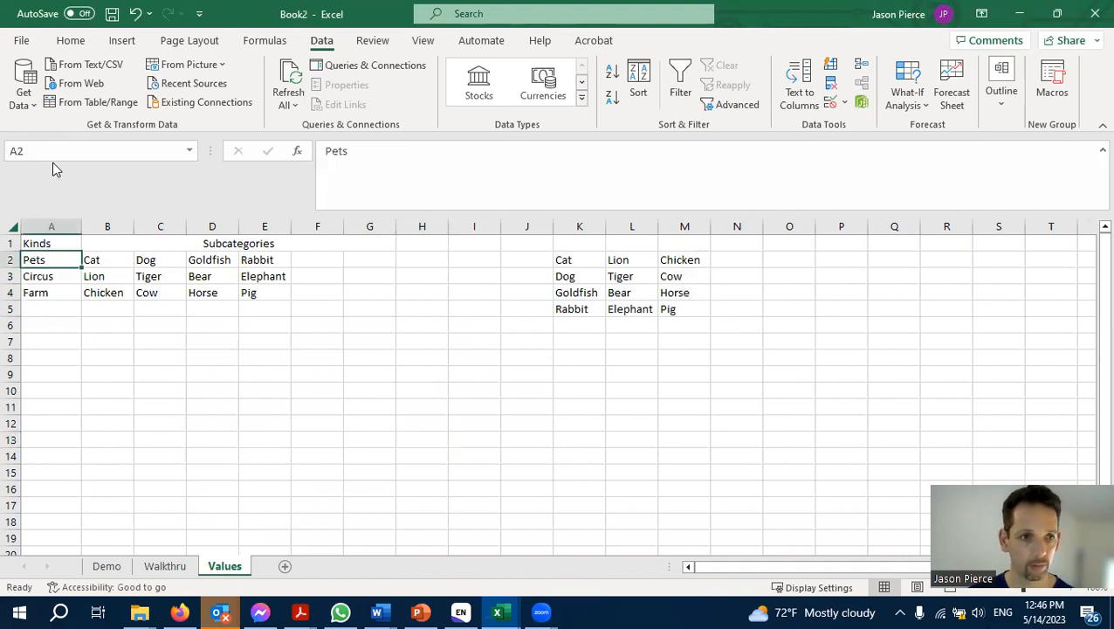
pyautogui.write('2')
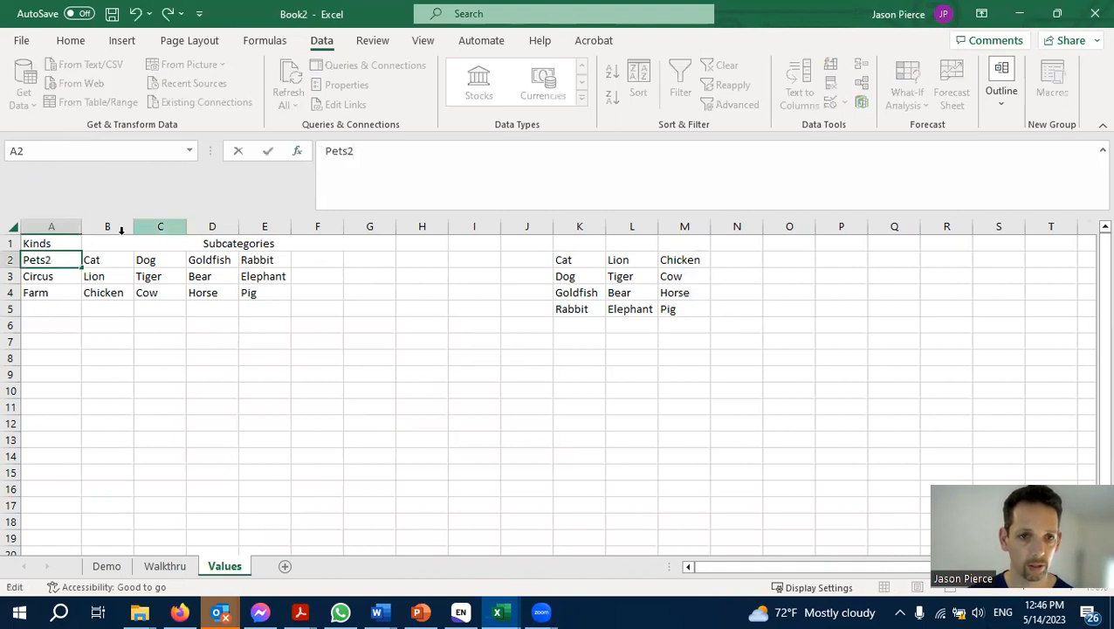
pyautogui.click(56, 277)
pyautogui.click(370, 154)
pyautogui.write('2')
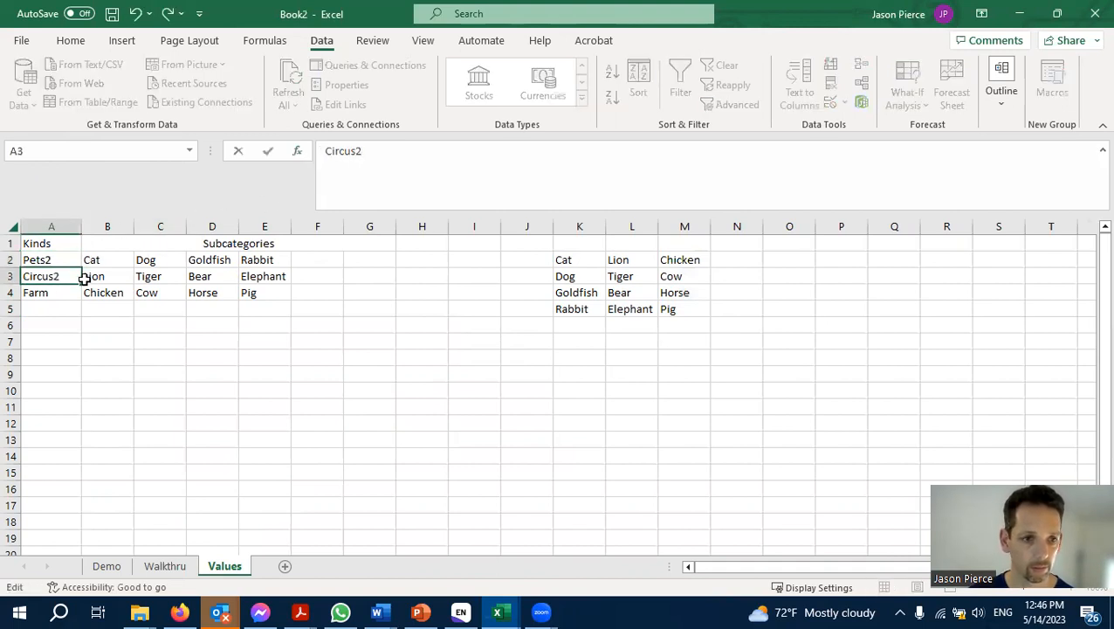
pyautogui.click(67, 287)
pyautogui.click(360, 154)
pyautogui.write('2')
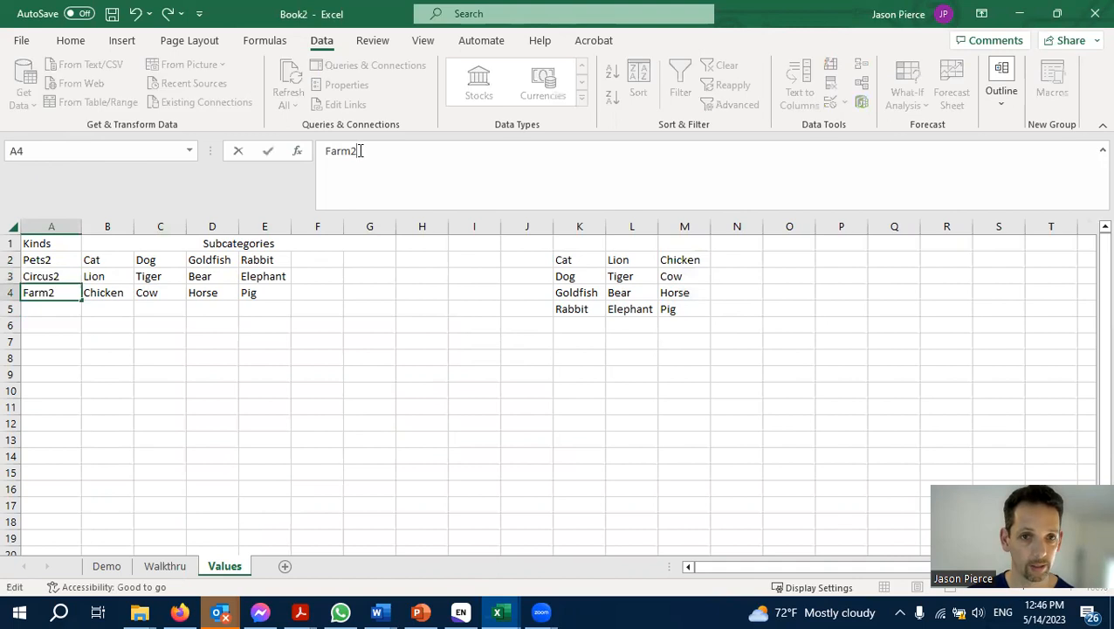
pyautogui.press('Return')
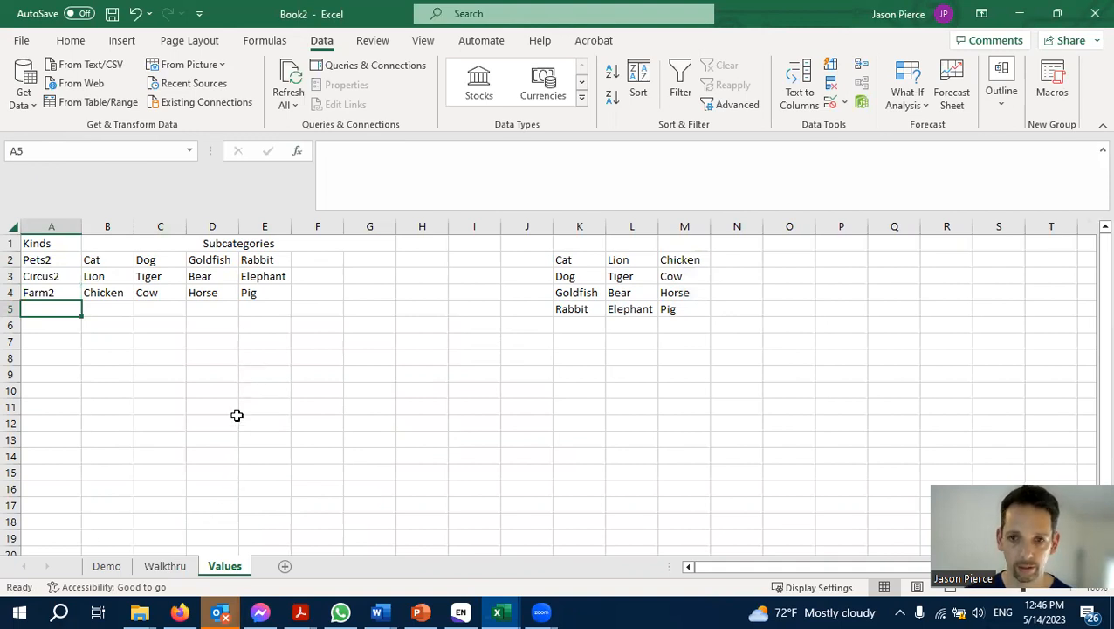
pyautogui.click(171, 564)
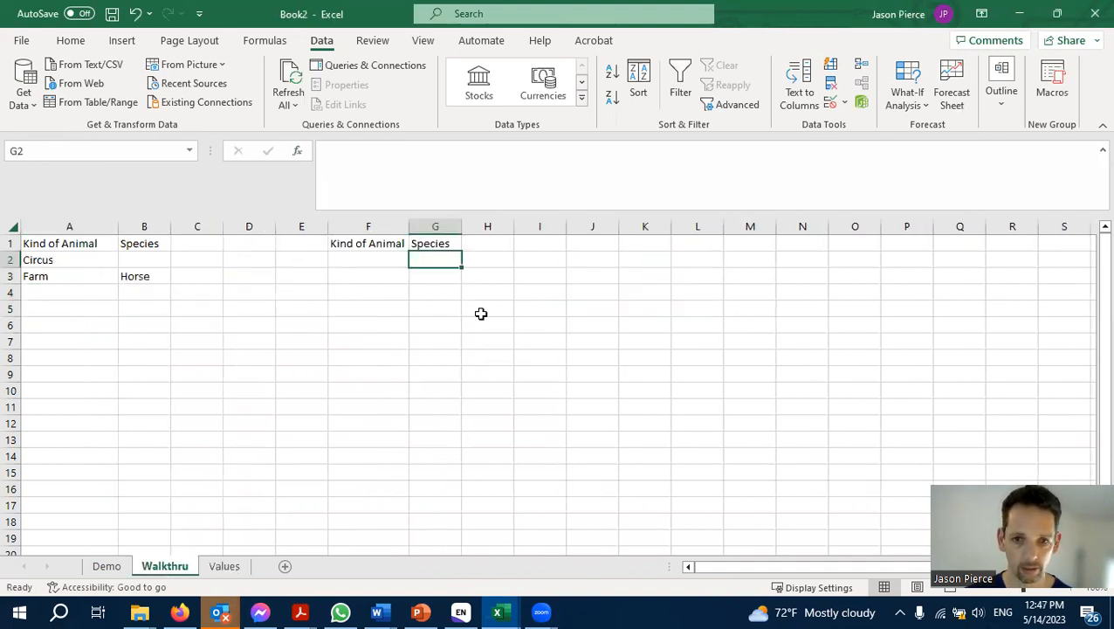
# Choose Pets2 in F2 and restrict the species cells G2:G8 to a validation list with source =indirect(F2).
pyautogui.click(373, 254)
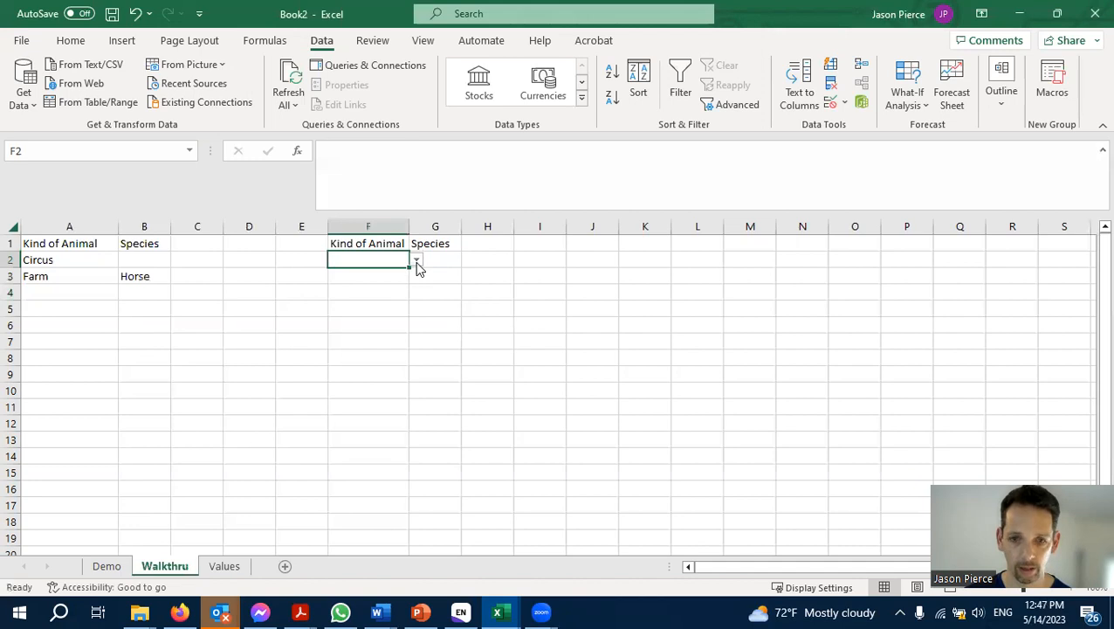
pyautogui.click(418, 260)
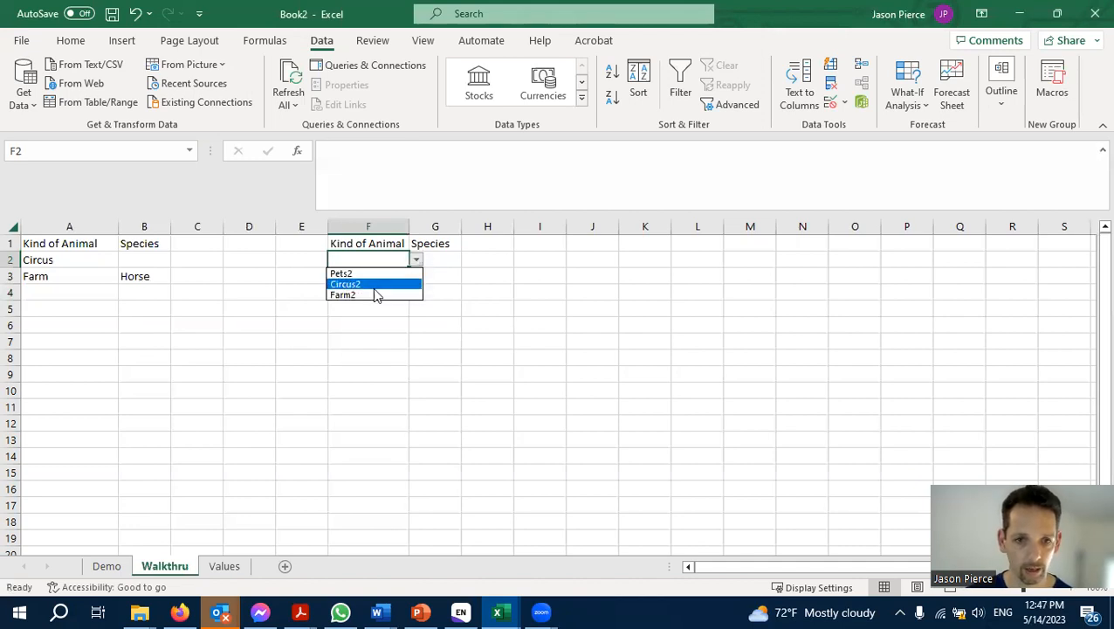
pyautogui.click(372, 274)
pyautogui.click(441, 260)
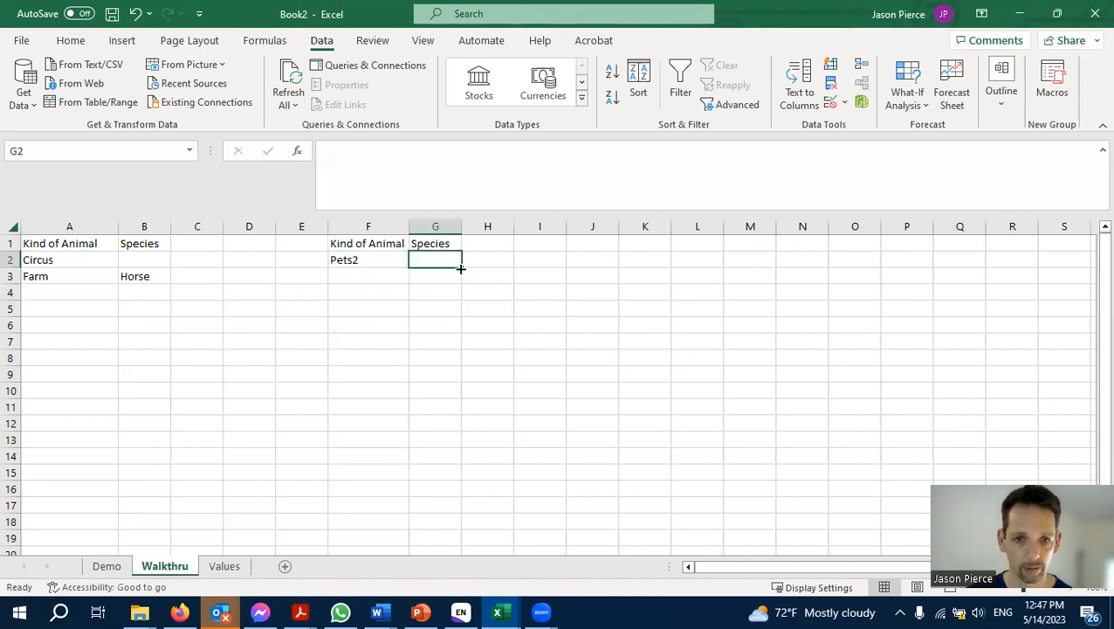
pyautogui.moveTo(449, 261); pyautogui.dragTo(445, 353)
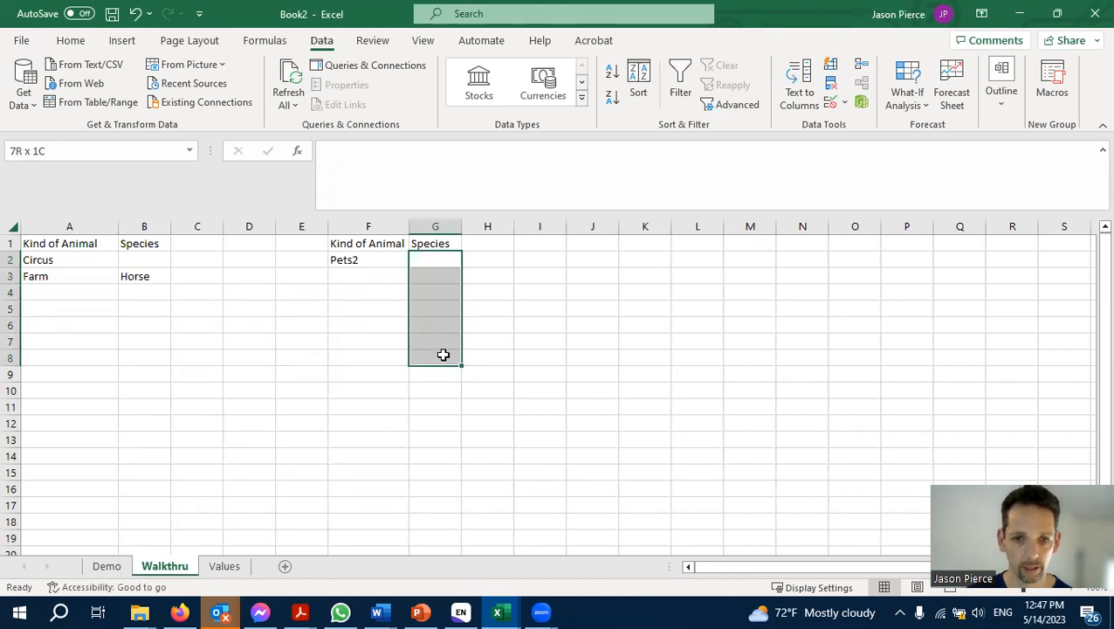
pyautogui.click(844, 103)
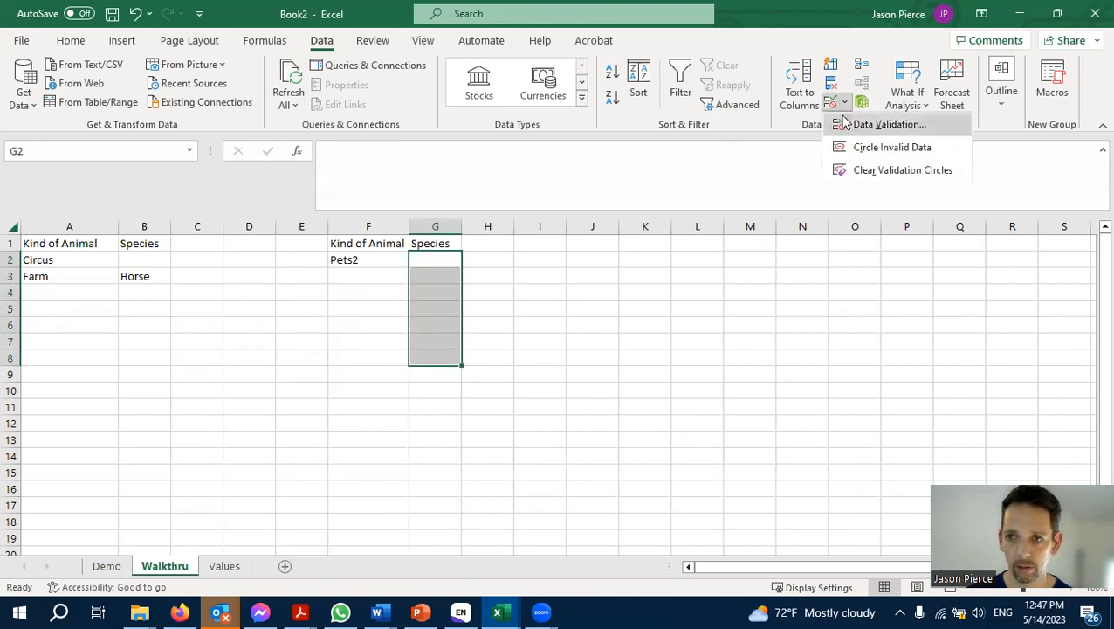
pyautogui.click(845, 121)
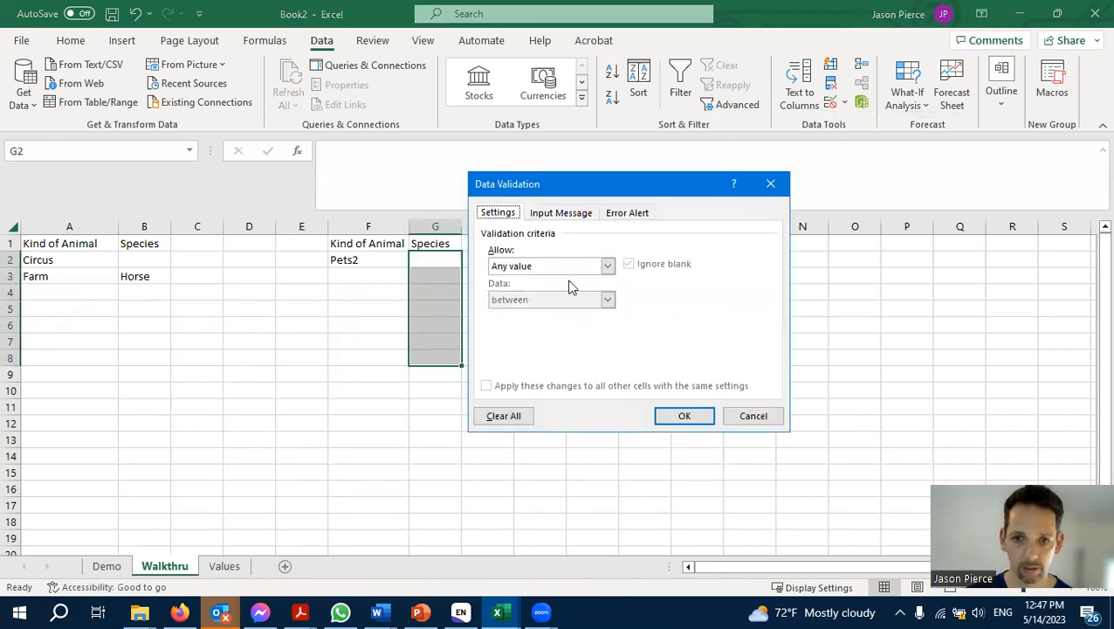
pyautogui.click(608, 267)
pyautogui.click(529, 313)
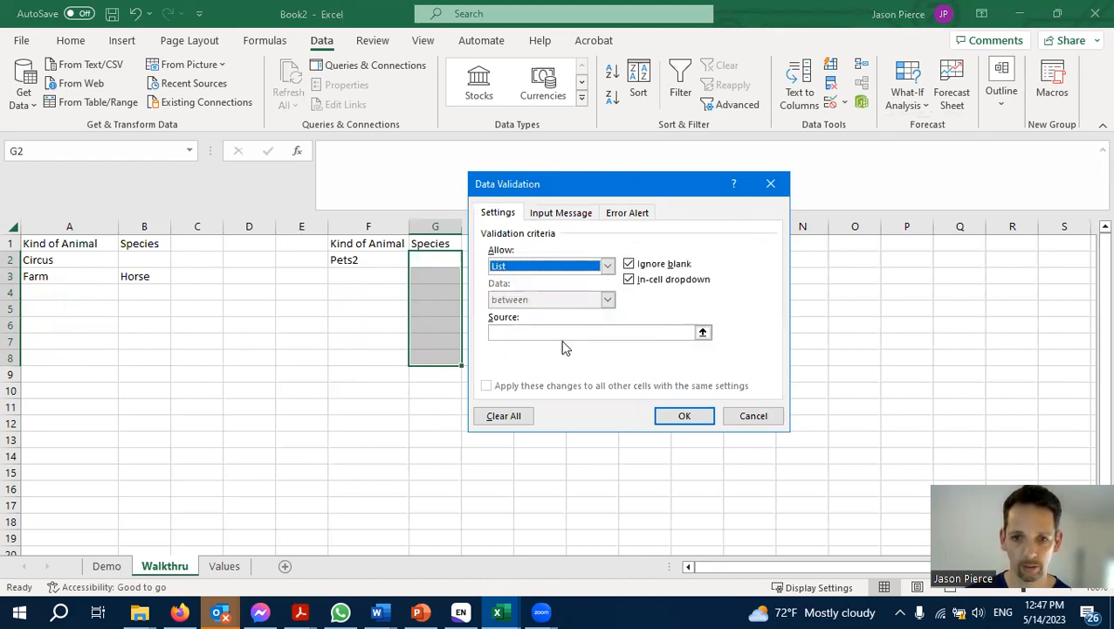
pyautogui.click(561, 331)
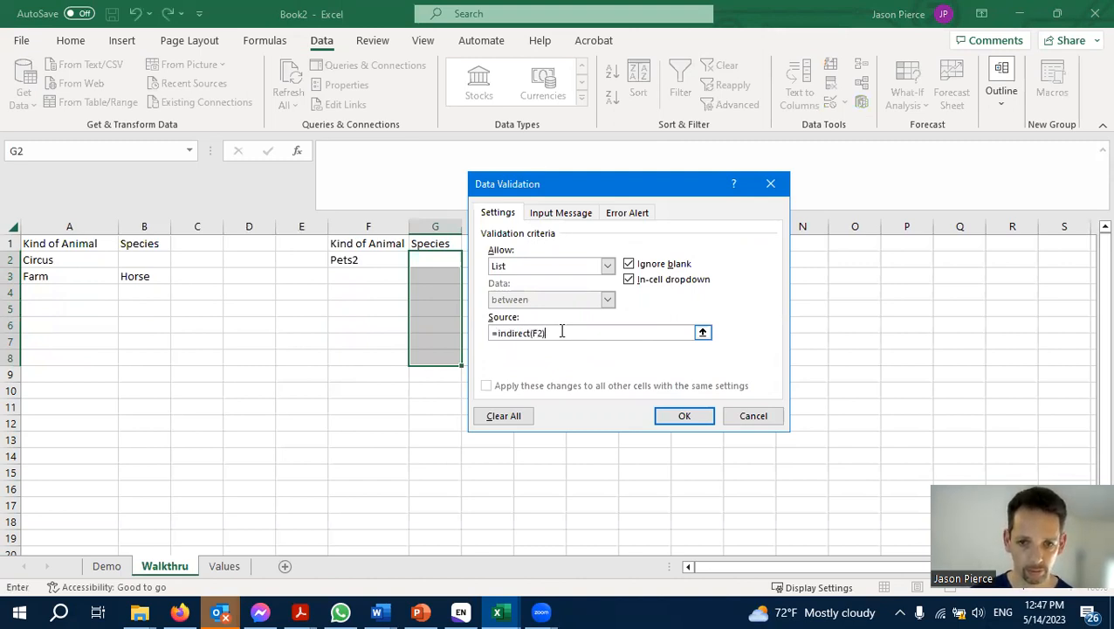
pyautogui.press('Return')
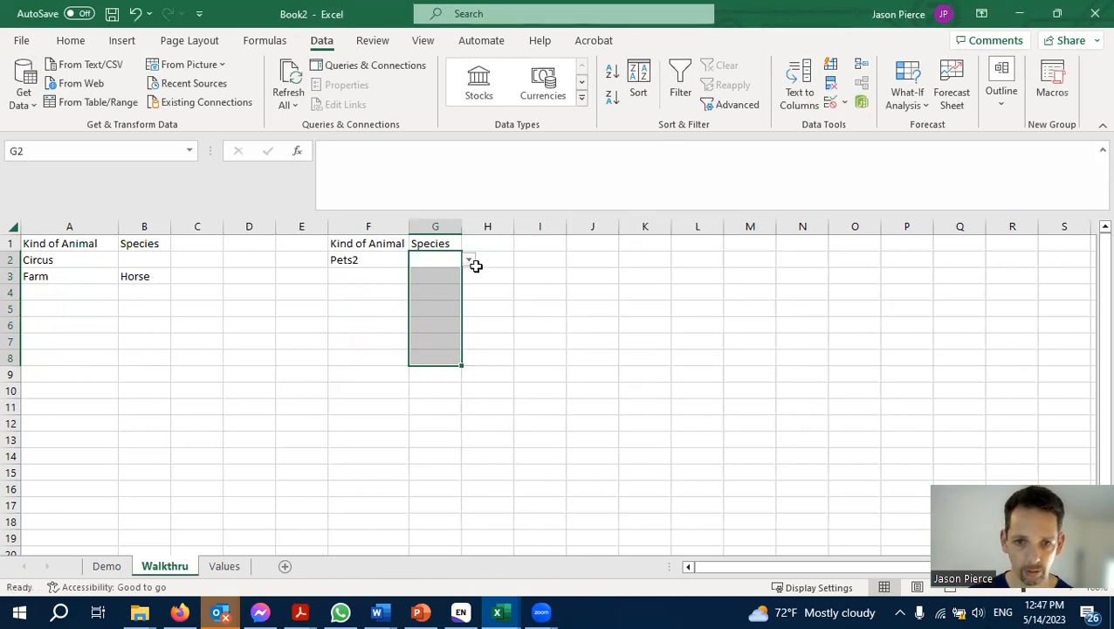
# Check the species dropdown in G2, try to fill F2 down the Kind of Animal column, and undo the fill.
pyautogui.click(470, 260)
pyautogui.click(349, 270)
pyautogui.click(394, 259)
pyautogui.moveTo(407, 267); pyautogui.dragTo(407, 393)
pyautogui.hotkey('ctrl', 'z')
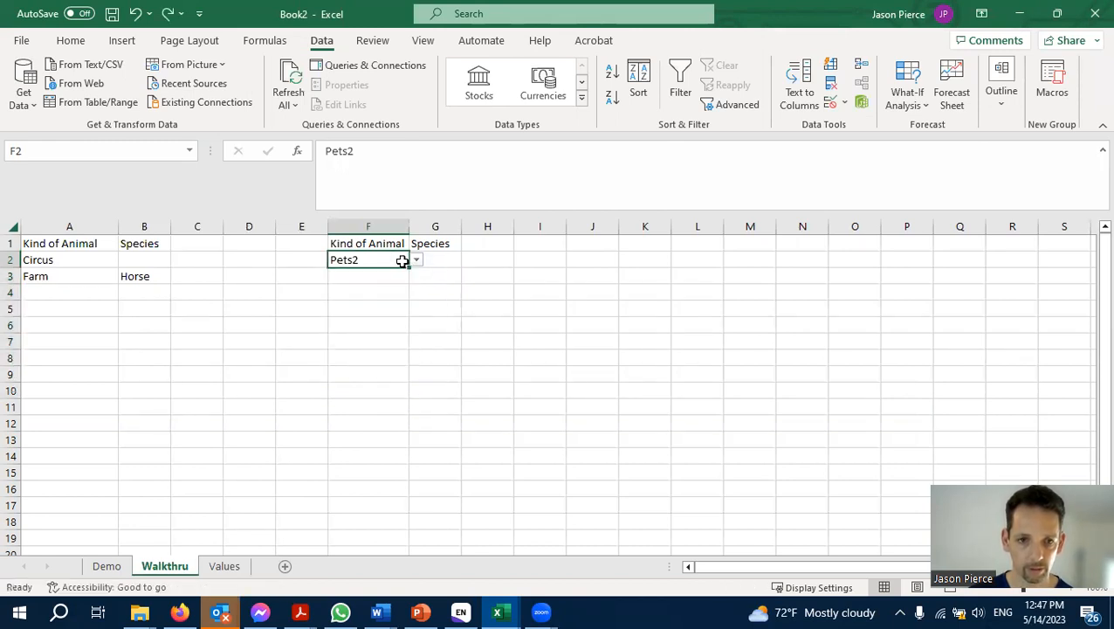
# Clear F2 to fill only its dropdown down through F12, and choose Pets2 in F2.
pyautogui.hotkey('ctrl', 'z')
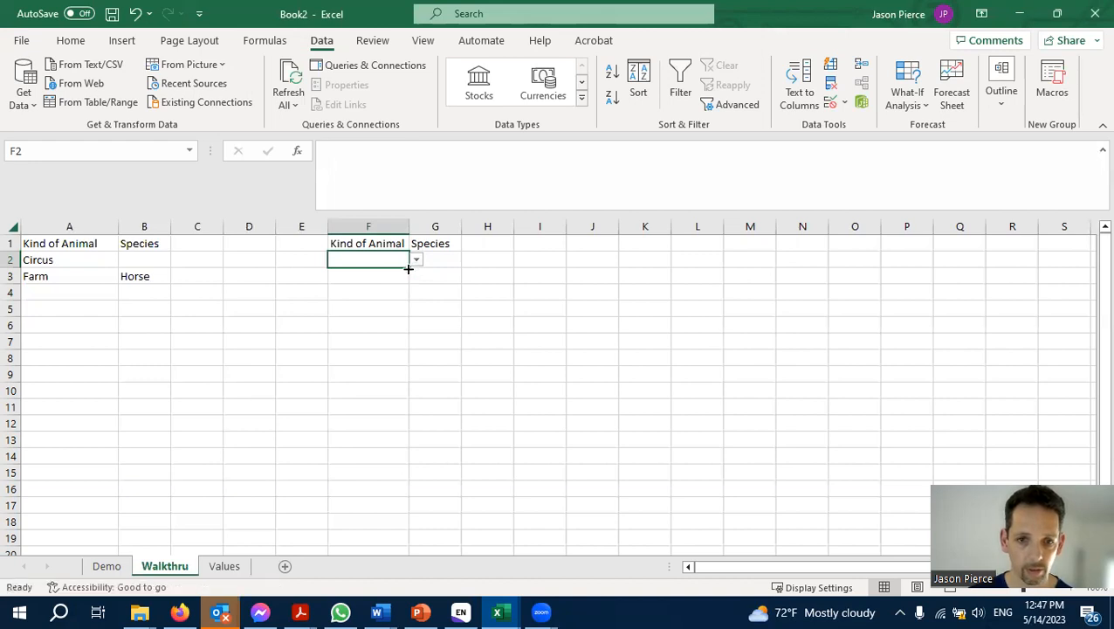
pyautogui.moveTo(410, 266); pyautogui.dragTo(405, 432)
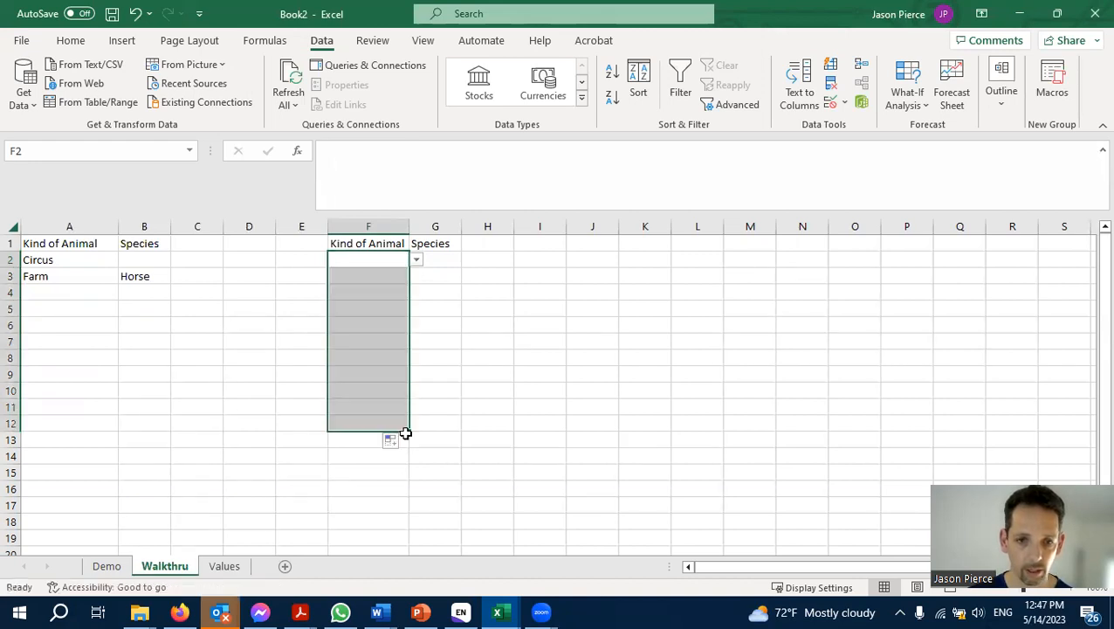
pyautogui.click(381, 263)
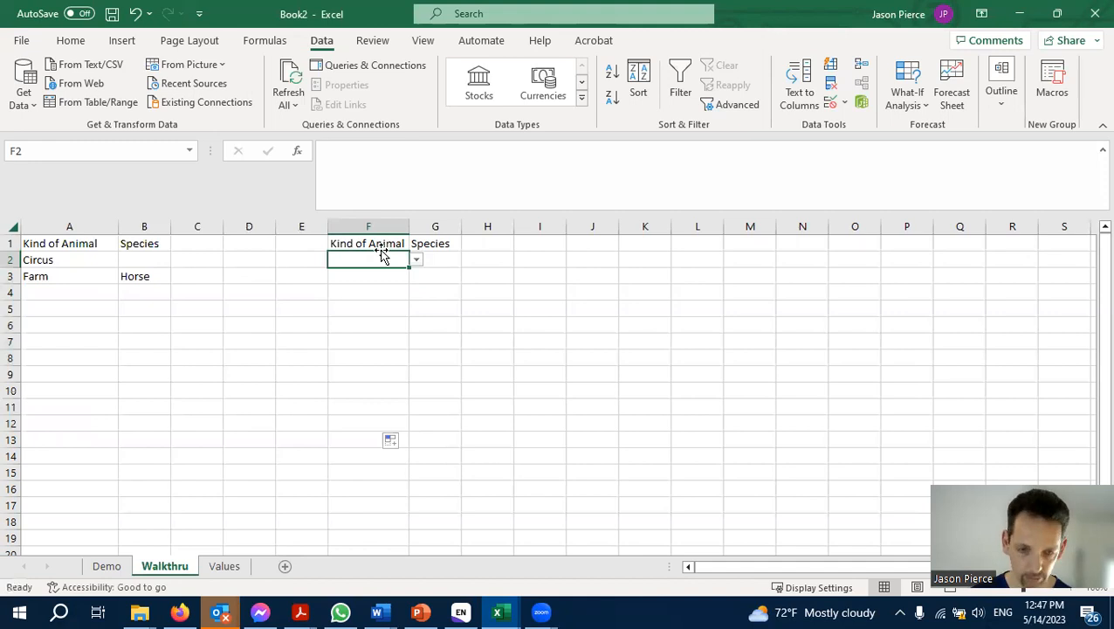
pyautogui.click(416, 260)
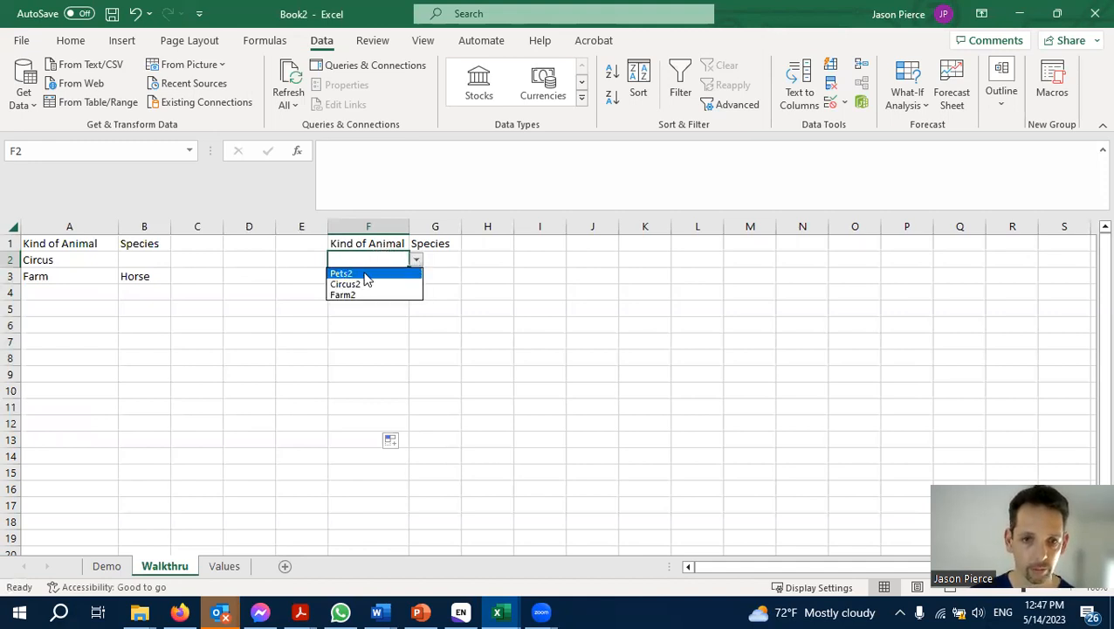
pyautogui.click(366, 276)
# Fill the species dropdown from G2 down through G11.
pyautogui.click(443, 260)
pyautogui.click(460, 273)
pyautogui.click(461, 260)
pyautogui.moveTo(461, 268); pyautogui.dragTo(459, 408)
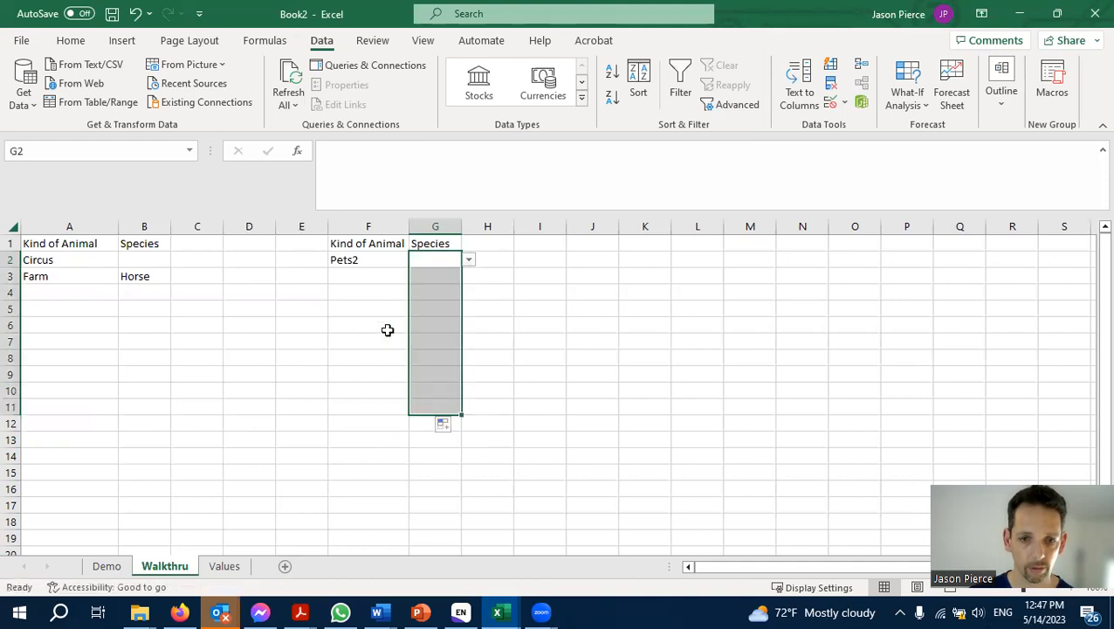
# Choose Farm2 as the kind of animal in F4 and check the species list offered in G4.
pyautogui.click(370, 293)
pyautogui.click(415, 295)
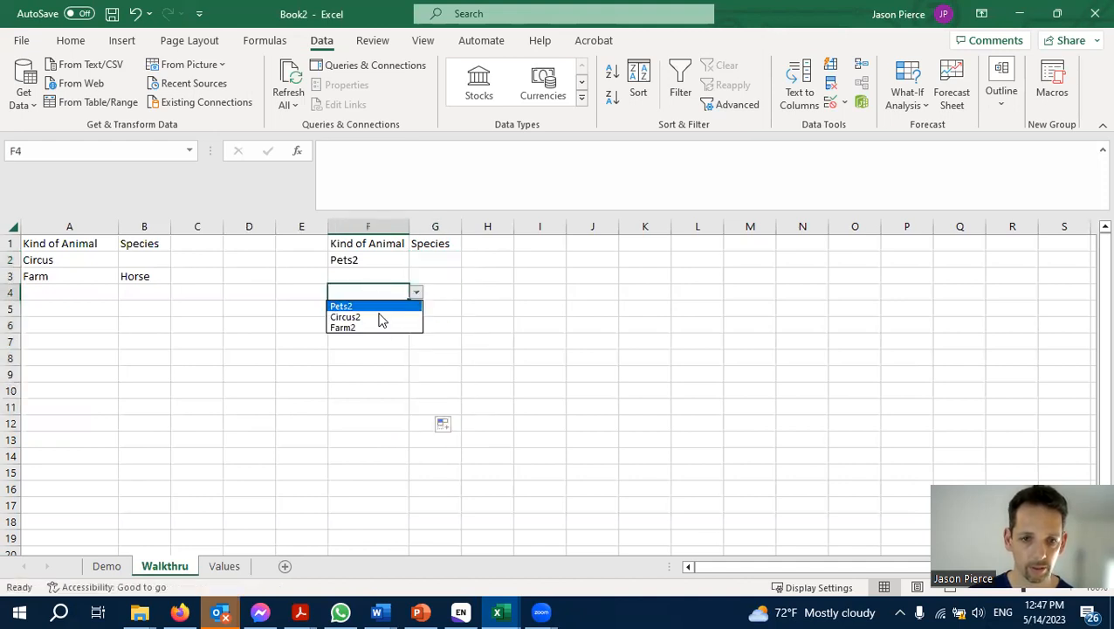
pyautogui.click(381, 326)
pyautogui.click(438, 290)
pyautogui.click(468, 295)
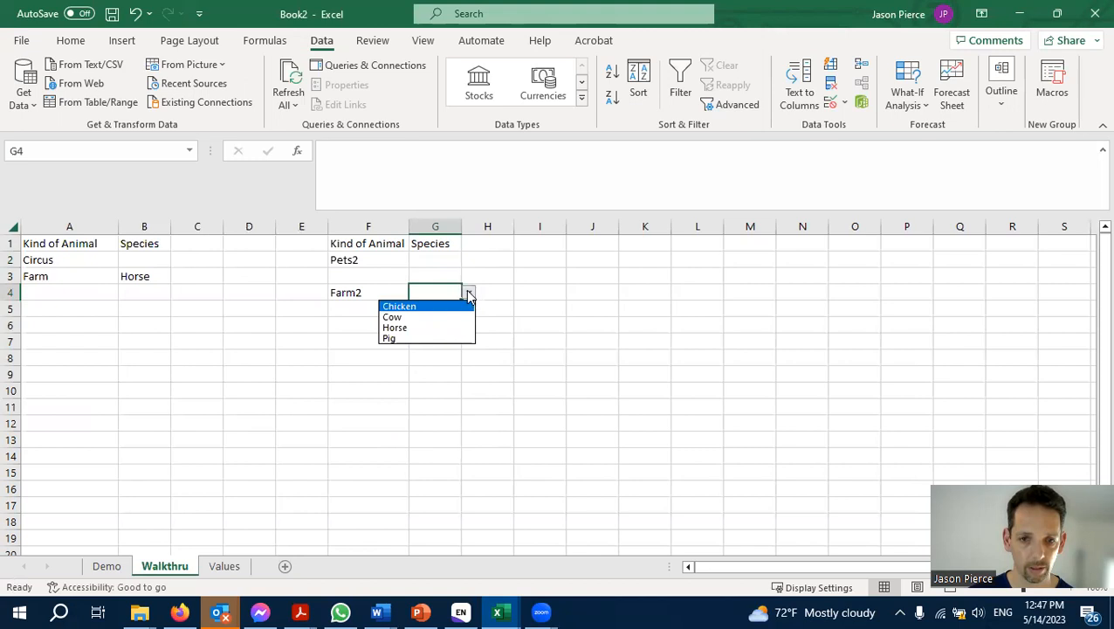
pyautogui.click(410, 293)
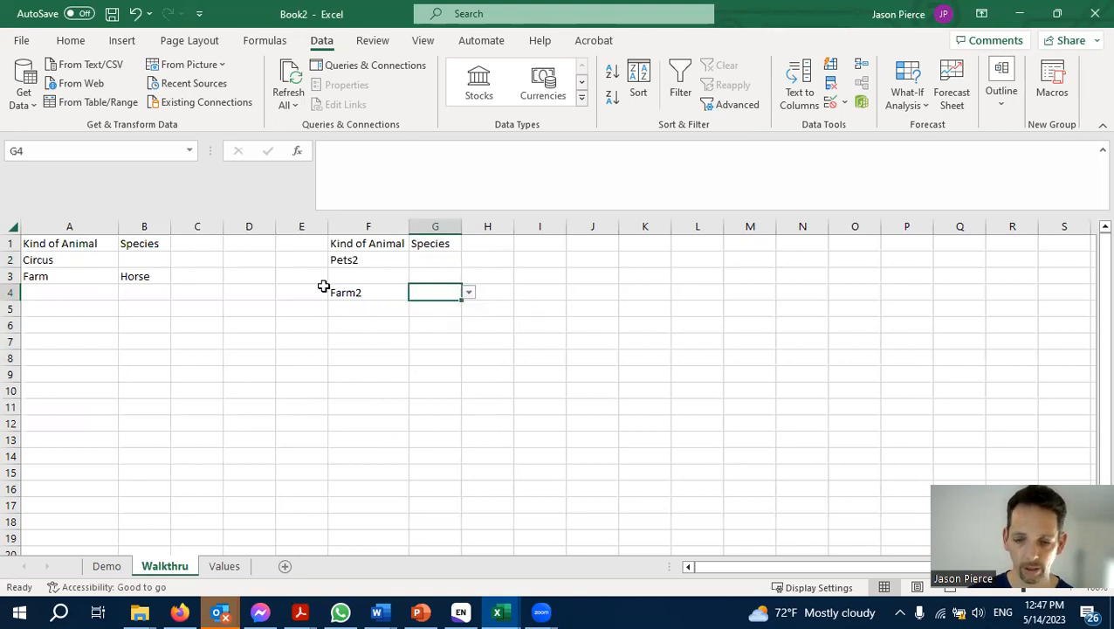